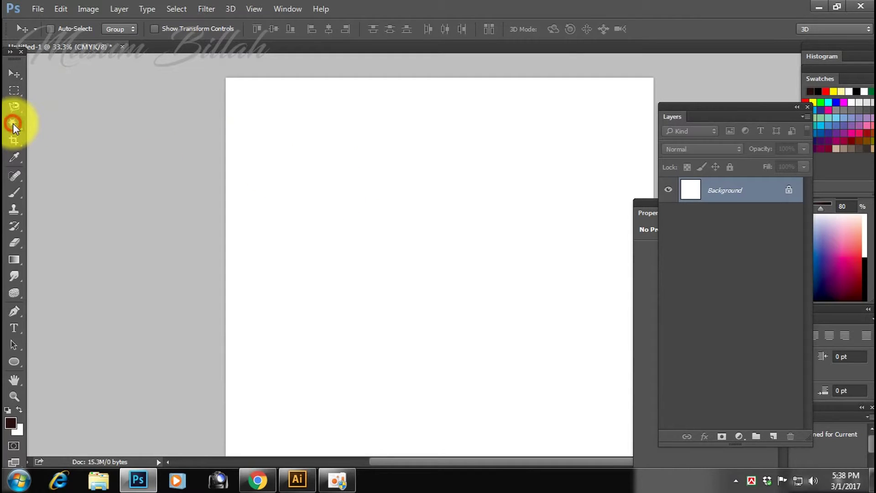
# Choose the Magic Wand and browse the Open dialog toward the photo DSC_0844.
pyautogui.click(13, 123)
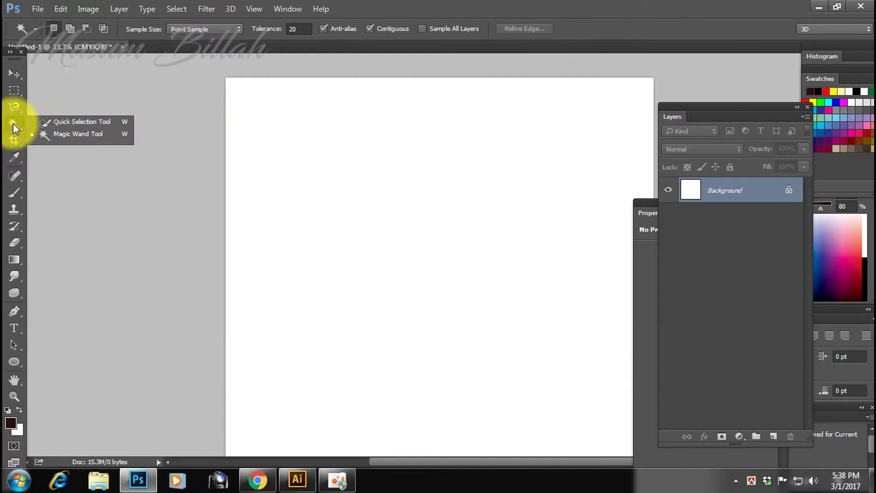
pyautogui.hotkey('ctrl', 'o')
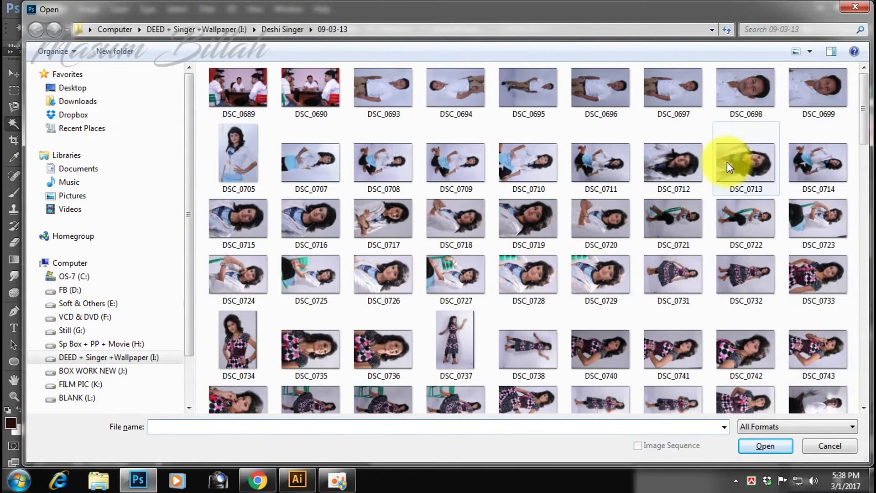
pyautogui.moveTo(870, 157); pyautogui.dragTo(859, 275)
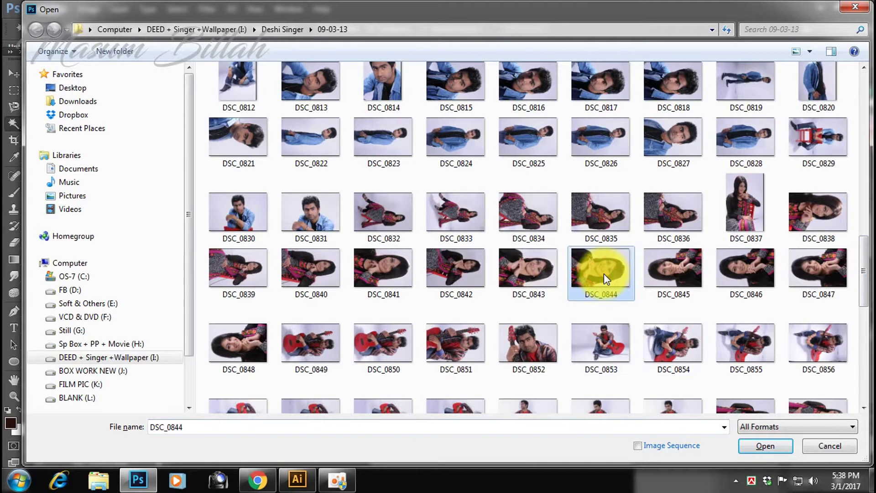
# Open DSC_0844 and zoom in toward the top of the woman's head.
pyautogui.doubleClick(613, 265)
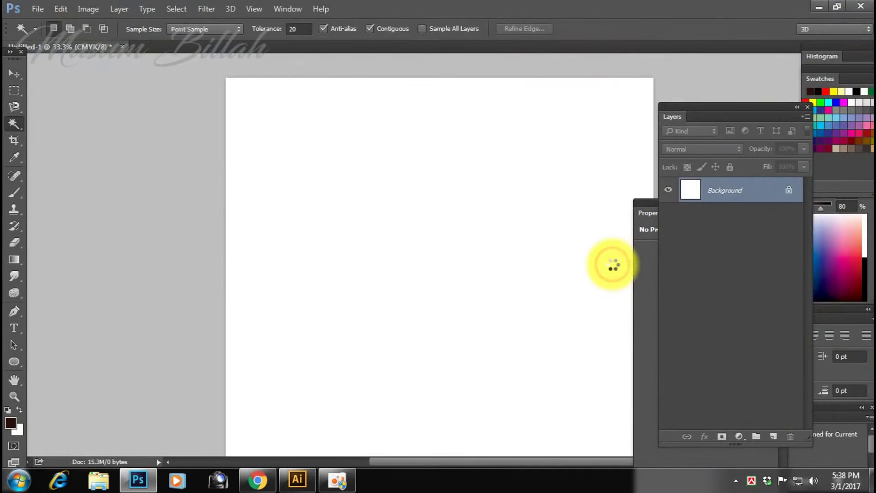
pyautogui.hotkey('ctrl', '+')
pyautogui.hotkey('ctrl', '+')
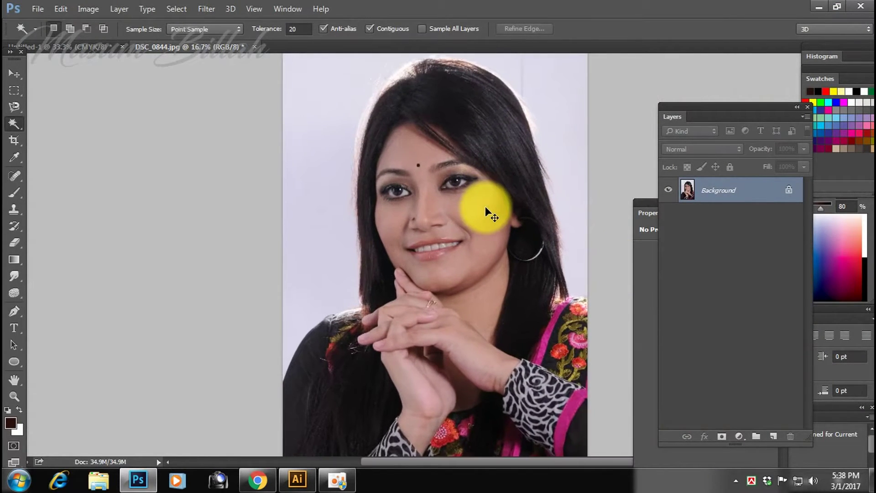
pyautogui.hotkey('ctrl', '+')
pyautogui.moveTo(266, 213); pyautogui.dragTo(237, 322)
pyautogui.moveTo(415, 133)
pyautogui.mouseDown()
pyautogui.moveTo(378, 235)
pyautogui.moveTo(384, 190)
pyautogui.mouseUp()
# Magic-wand the pale background beside and above the woman's hair.
pyautogui.click(15, 123)
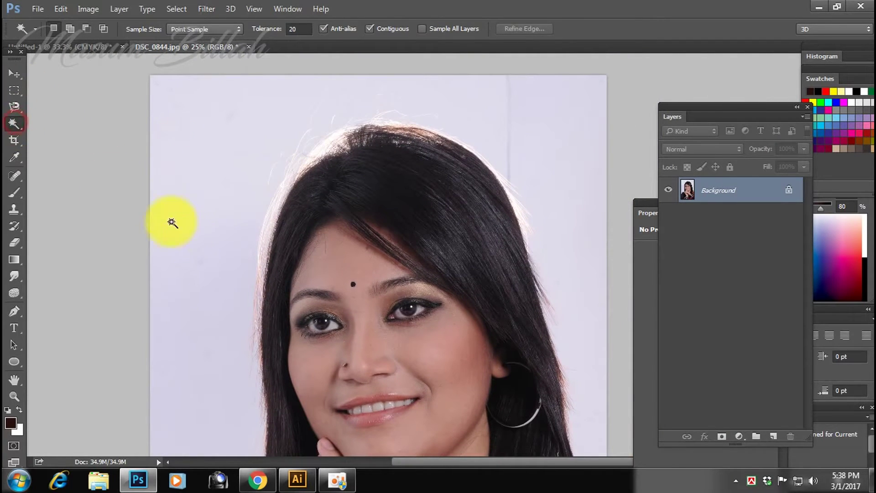
pyautogui.click(170, 230)
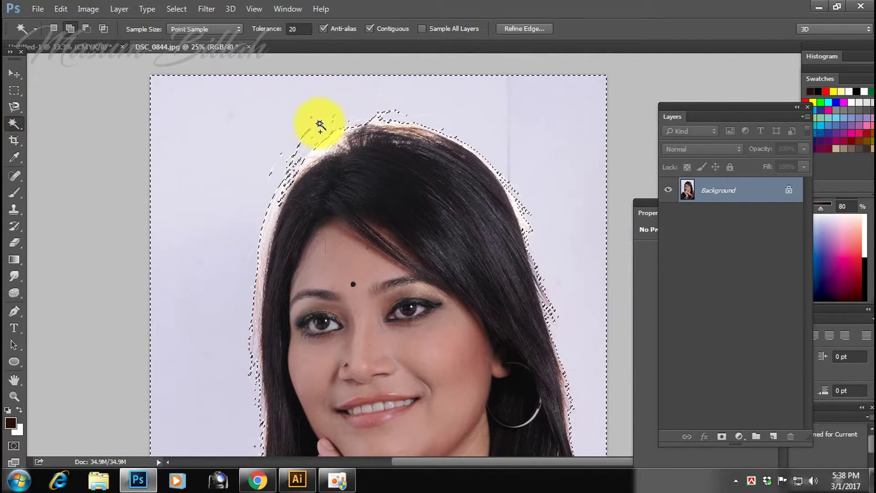
pyautogui.click(350, 114)
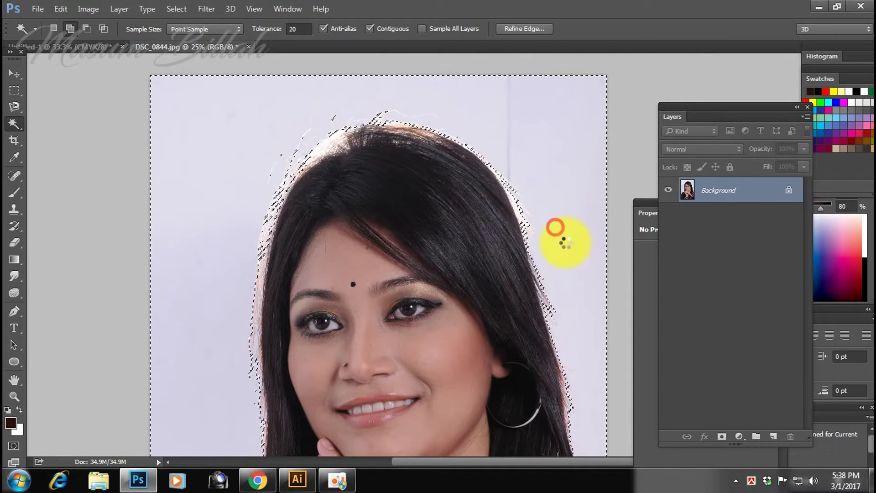
pyautogui.scroll(-5, 571, 256)
pyautogui.click(168, 324)
pyautogui.moveTo(219, 177); pyautogui.dragTo(202, 313)
pyautogui.moveTo(220, 129); pyautogui.dragTo(214, 238)
pyautogui.click(242, 178)
pyautogui.click(318, 179)
pyautogui.click(384, 160)
pyautogui.moveTo(157, 257); pyautogui.dragTo(176, 169)
pyautogui.hotkey('ctrl', '-')
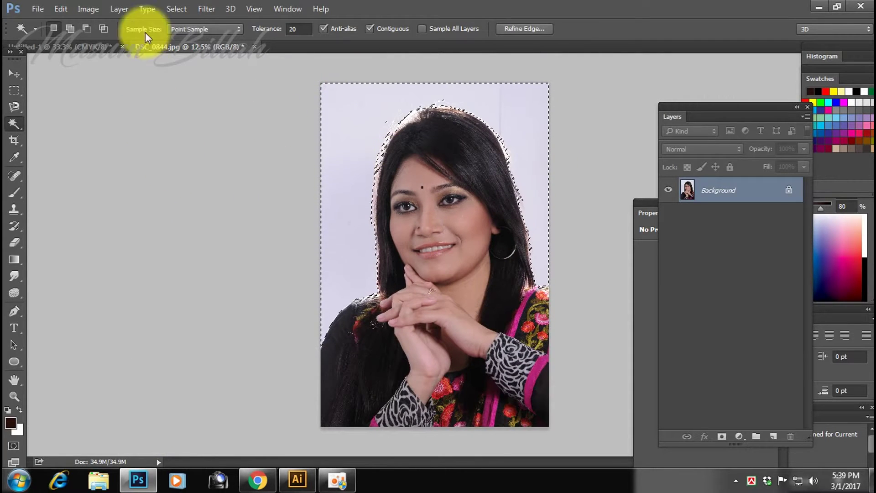
# Invert the selection to outline the woman and switch to the Rectangular Marquee.
pyautogui.click(171, 10)
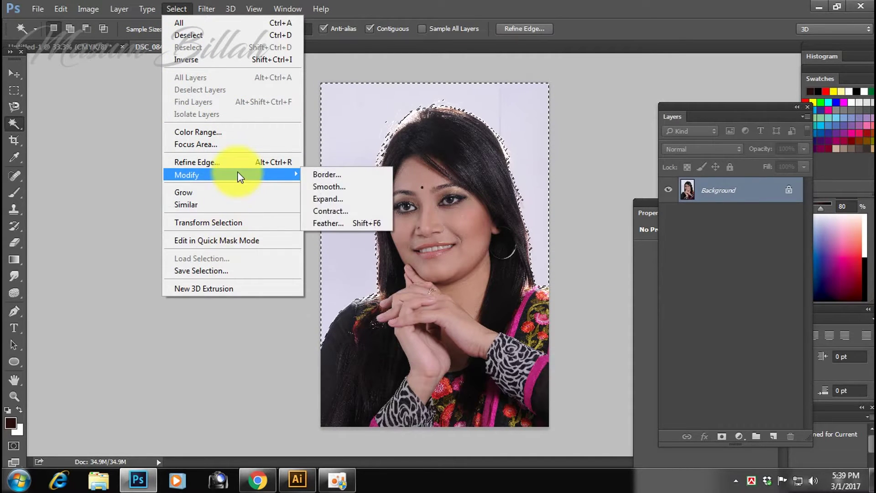
pyautogui.click(254, 60)
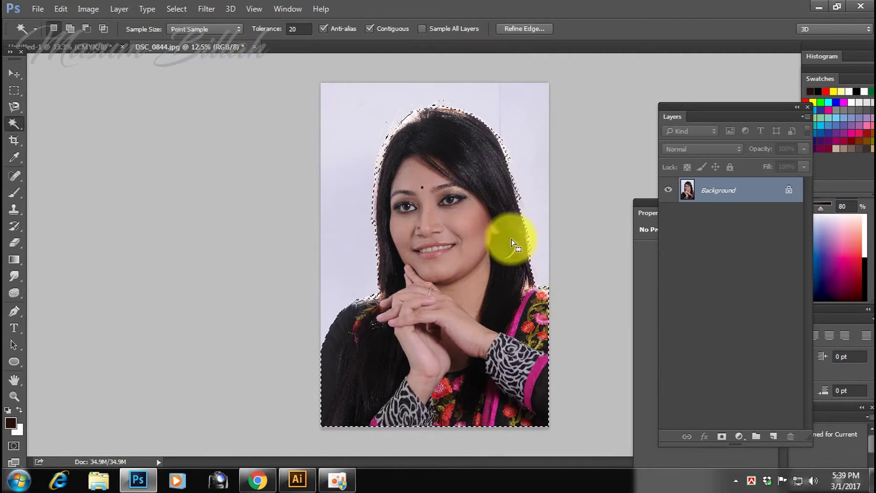
pyautogui.scroll(1, 489, 186)
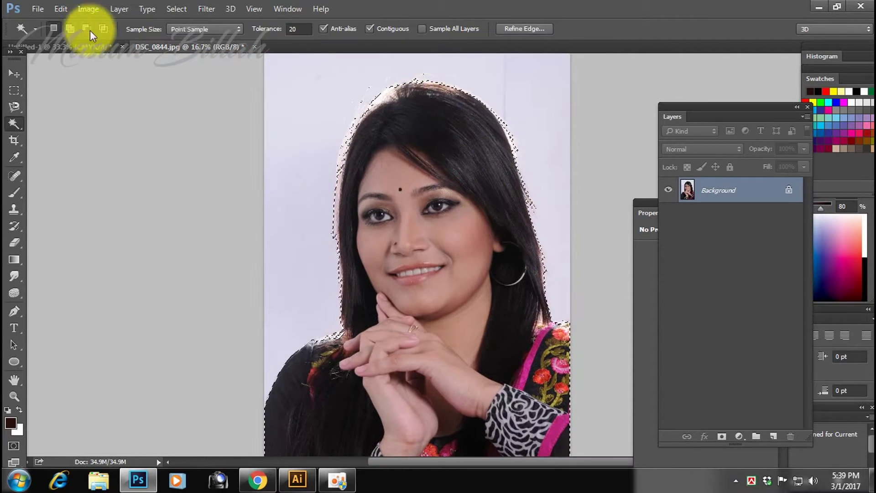
pyautogui.click(13, 90)
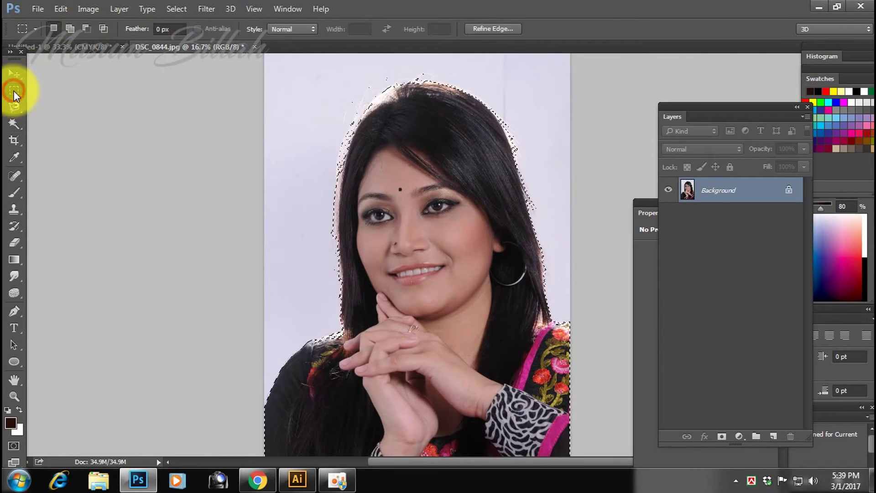
# In Refine Edge, brush along the woman's hair edges and set output to Layer Mask.
pyautogui.click(488, 28)
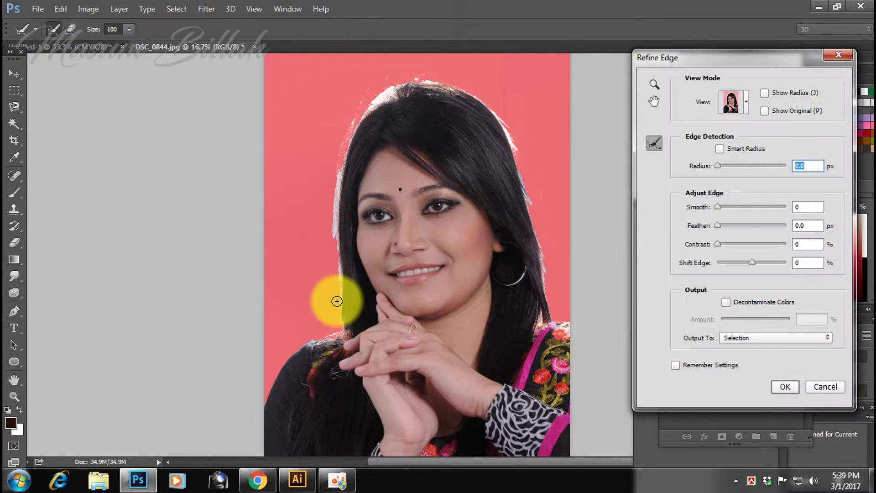
pyautogui.moveTo(328, 285); pyautogui.dragTo(339, 238)
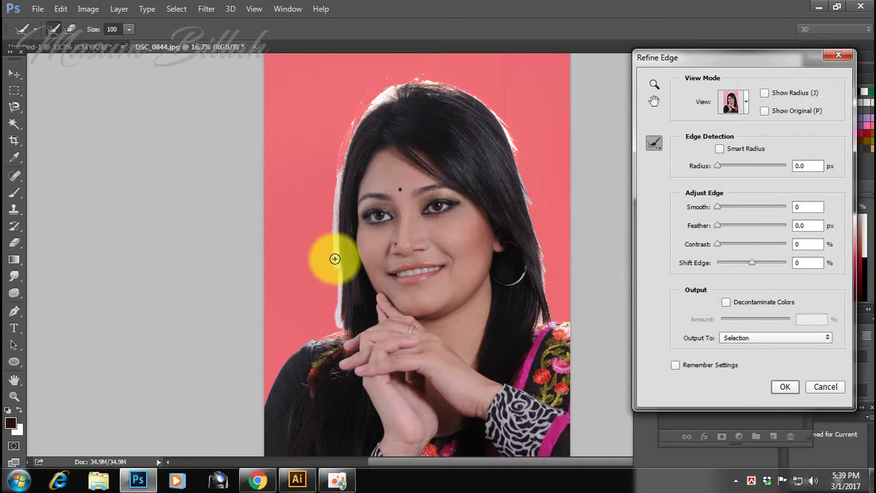
pyautogui.moveTo(335, 254)
pyautogui.mouseDown()
pyautogui.moveTo(442, 84)
pyautogui.moveTo(552, 302)
pyautogui.mouseUp()
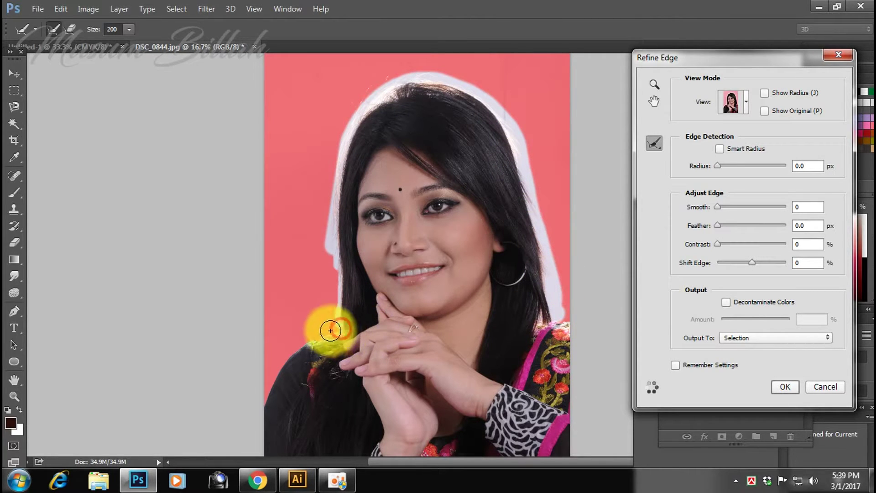
pyautogui.moveTo(342, 328); pyautogui.dragTo(309, 337)
pyautogui.moveTo(557, 317); pyautogui.dragTo(574, 321)
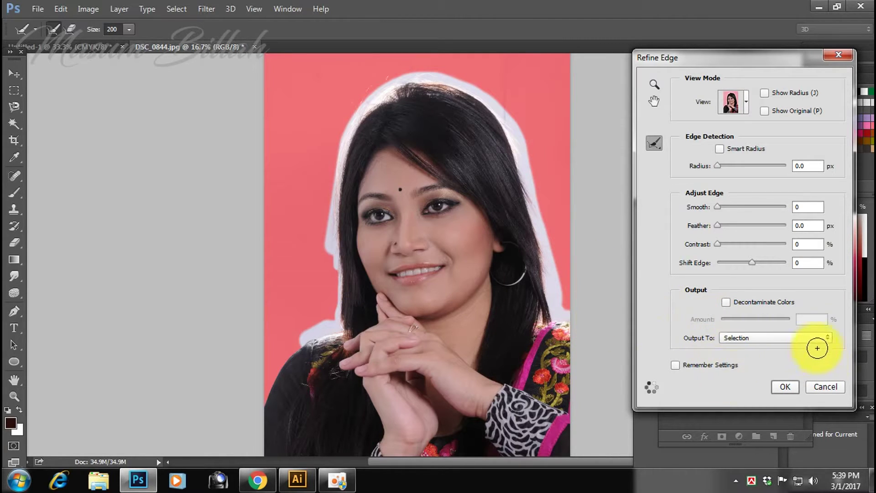
pyautogui.click(758, 338)
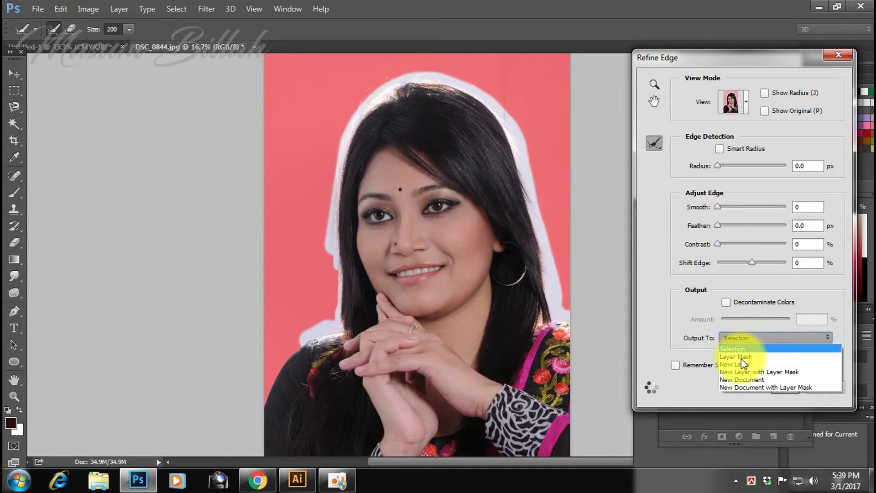
pyautogui.click(805, 391)
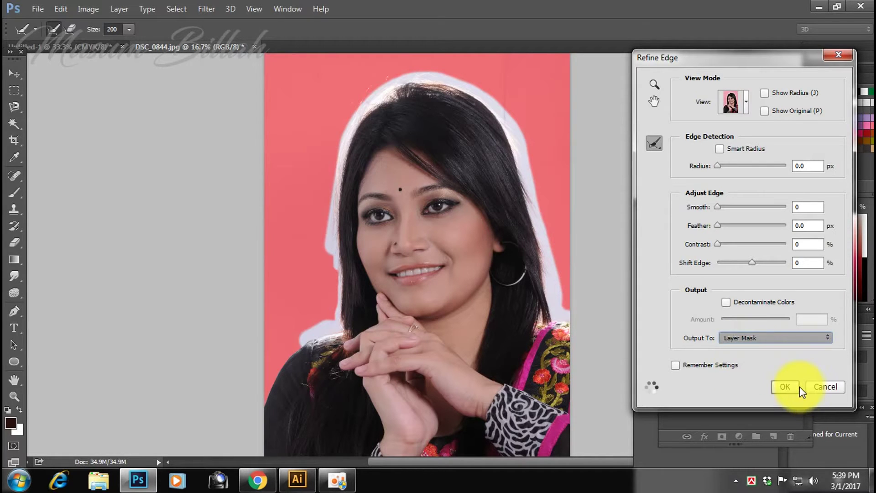
pyautogui.click(792, 387)
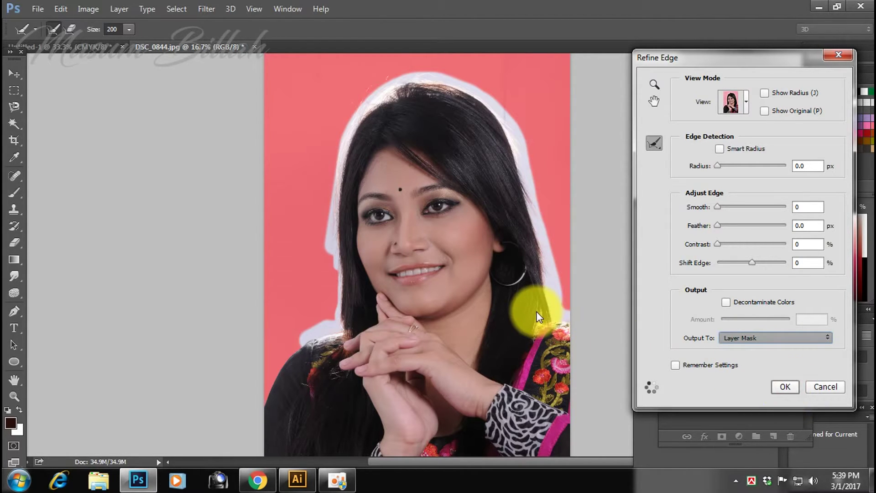
# Confirm the refined edge as a mask on Layer 0 and zoom in to inspect the cut-out.
pyautogui.click(786, 387)
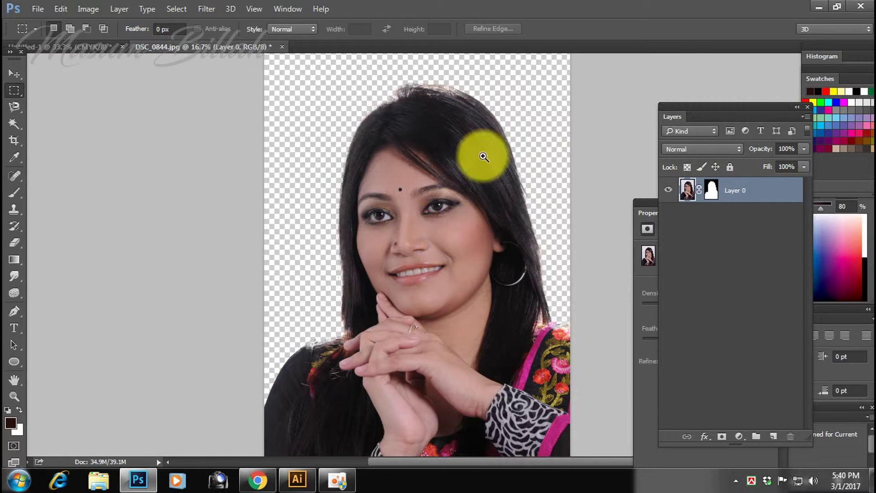
pyautogui.click(453, 191)
pyautogui.scroll(1, 492, 238)
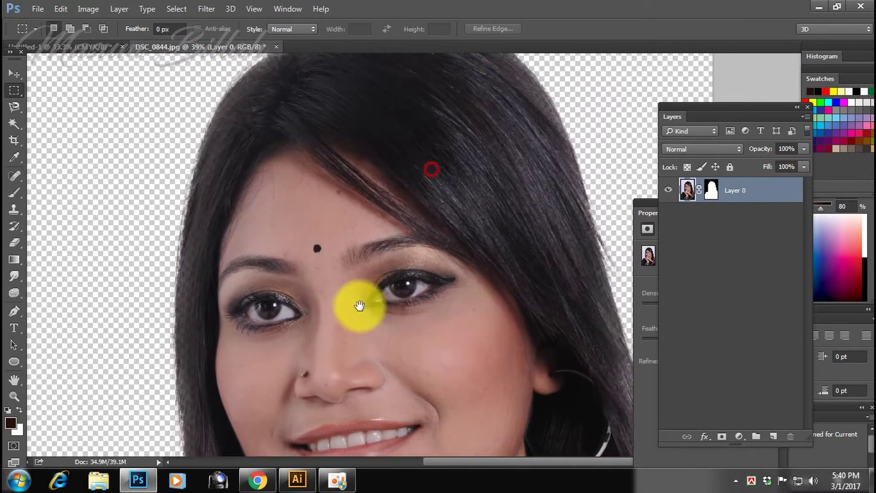
pyautogui.scroll(3, 360, 305)
pyautogui.scroll(-3, 340, 137)
pyautogui.scroll(-1, 430, 173)
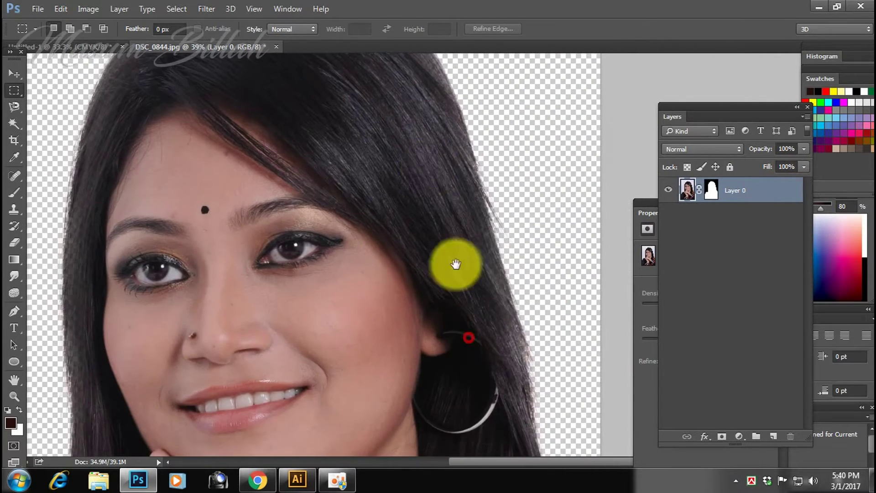
pyautogui.scroll(-1, 456, 260)
pyautogui.scroll(-2, 519, 372)
pyautogui.scroll(-2, 464, 331)
pyautogui.scroll(-2, 461, 278)
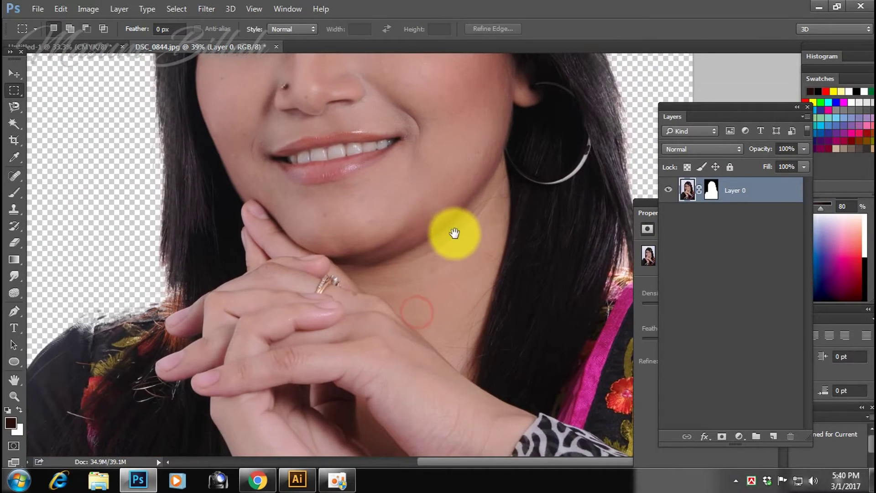
pyautogui.hscroll(-2, 378, 271)
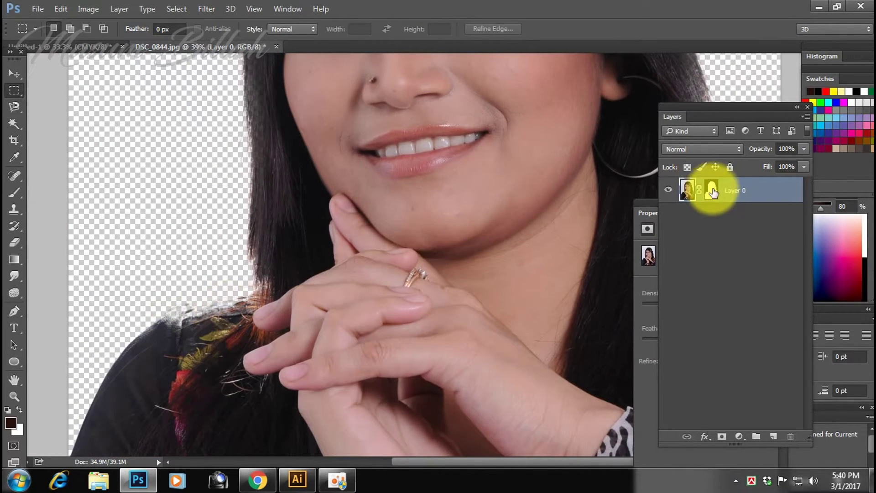
# Paint white on the layer mask to restore the woman's left and right shoulder edges.
pyautogui.click(712, 191)
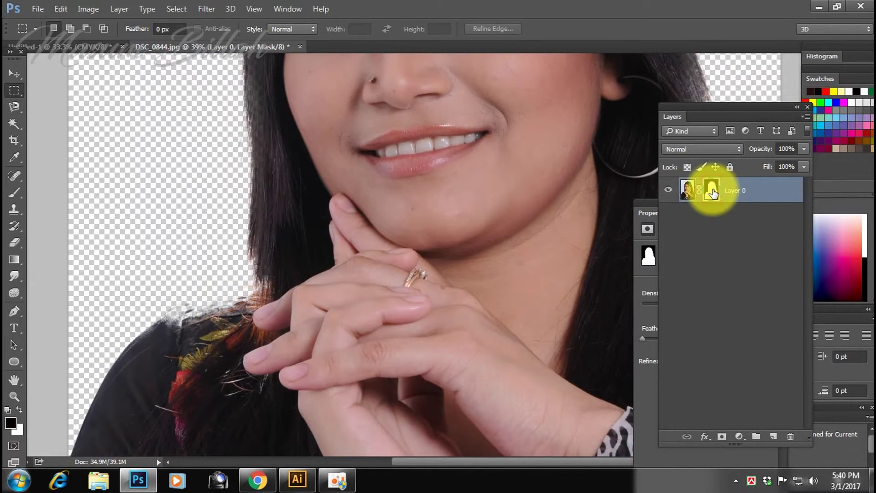
pyautogui.click(14, 193)
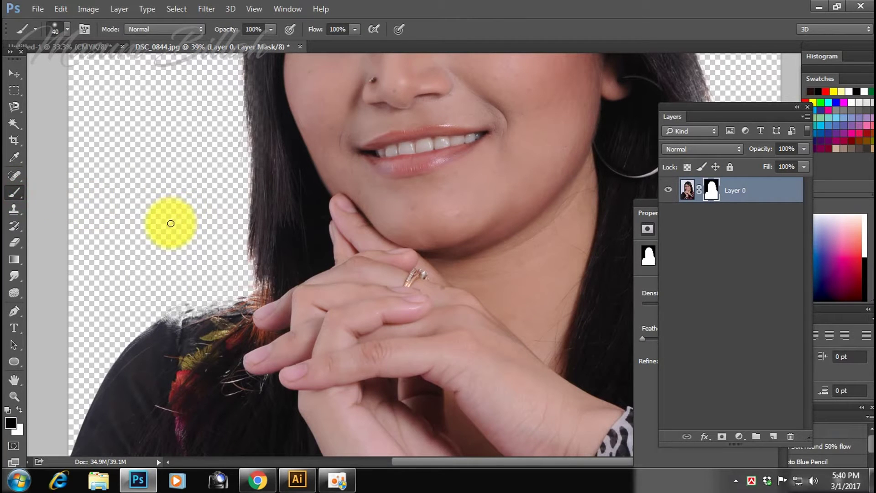
pyautogui.click(19, 408)
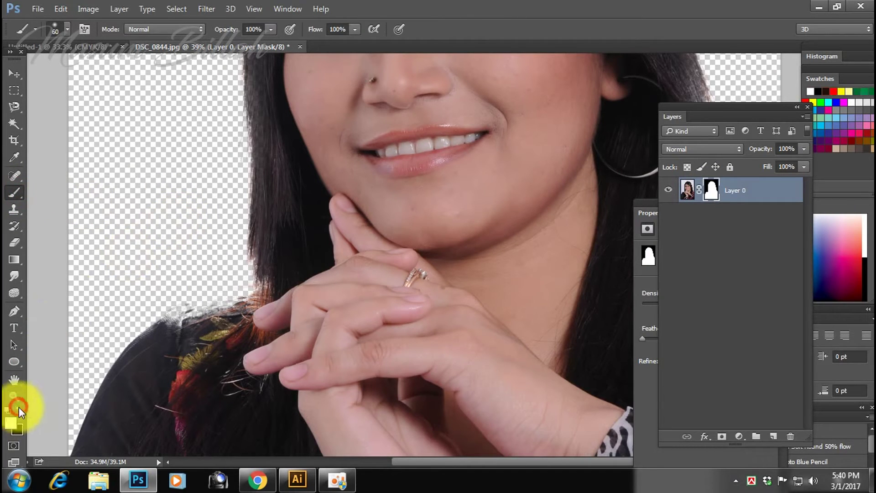
pyautogui.click(163, 325)
pyautogui.click(182, 322)
pyautogui.moveTo(264, 309); pyautogui.dragTo(176, 323)
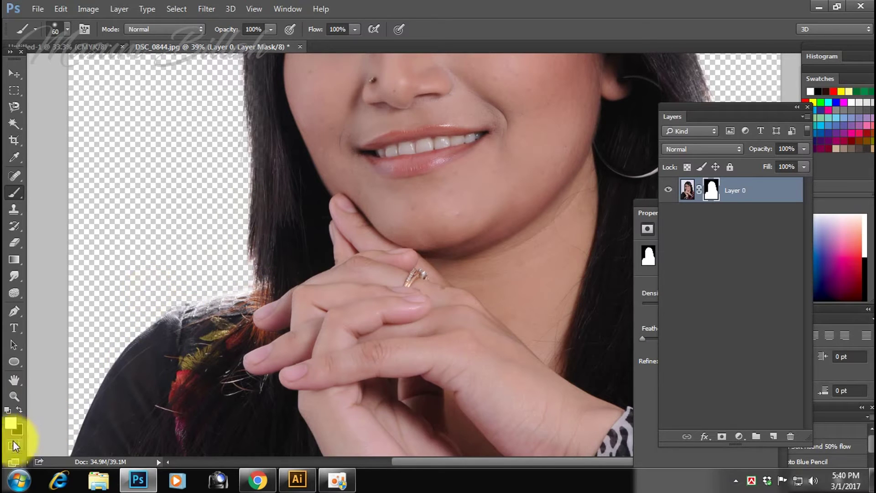
pyautogui.moveTo(332, 342); pyautogui.dragTo(79, 337)
pyautogui.click(462, 270)
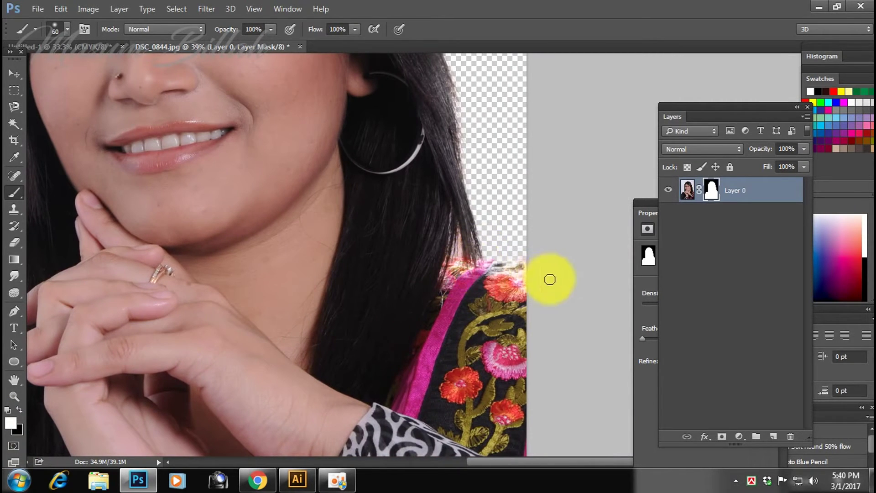
# With brush size 100, paint along the hair top, then paint black over stray wisps.
pyautogui.moveTo(382, 170); pyautogui.dragTo(423, 347)
pyautogui.moveTo(414, 213); pyautogui.dragTo(487, 460)
pyautogui.press(']')
pyautogui.press(']')
pyautogui.press(']')
pyautogui.moveTo(283, 229)
pyautogui.mouseDown()
pyautogui.moveTo(392, 219)
pyautogui.moveTo(485, 297)
pyautogui.mouseUp()
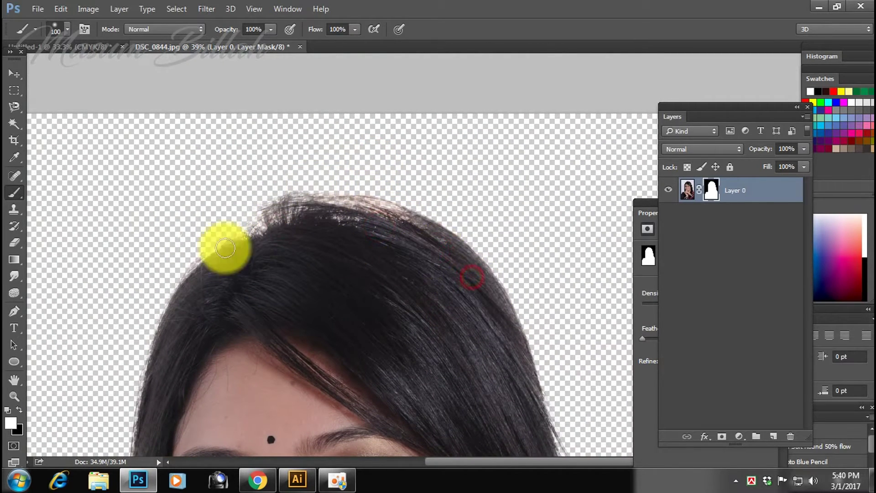
pyautogui.click(20, 410)
pyautogui.moveTo(274, 190)
pyautogui.mouseDown()
pyautogui.moveTo(287, 198)
pyautogui.moveTo(394, 196)
pyautogui.mouseUp()
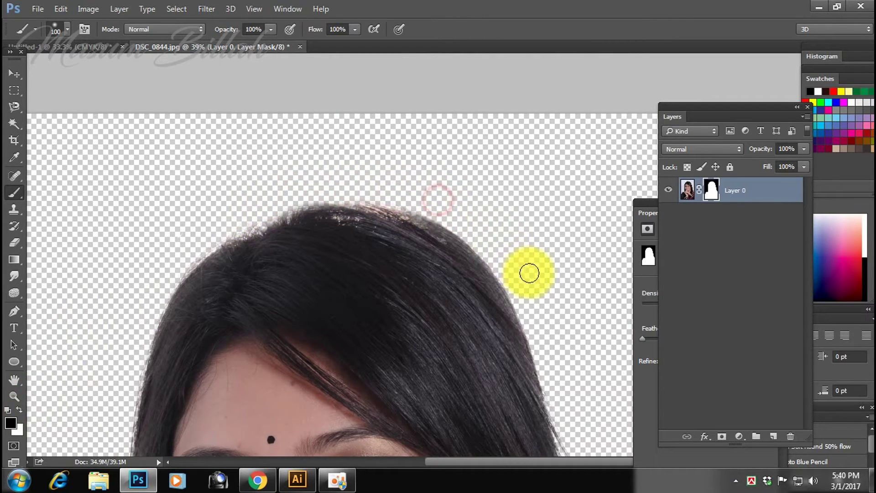
pyautogui.scroll(-3, 456, 228)
pyautogui.scroll(-2, 438, 214)
pyautogui.scroll(-3, 432, 226)
# Brighten Layer 0's image with Curves, raising input 151 to output 189.
pyautogui.press('v')
pyautogui.scroll(1, 475, 247)
pyautogui.click(688, 189)
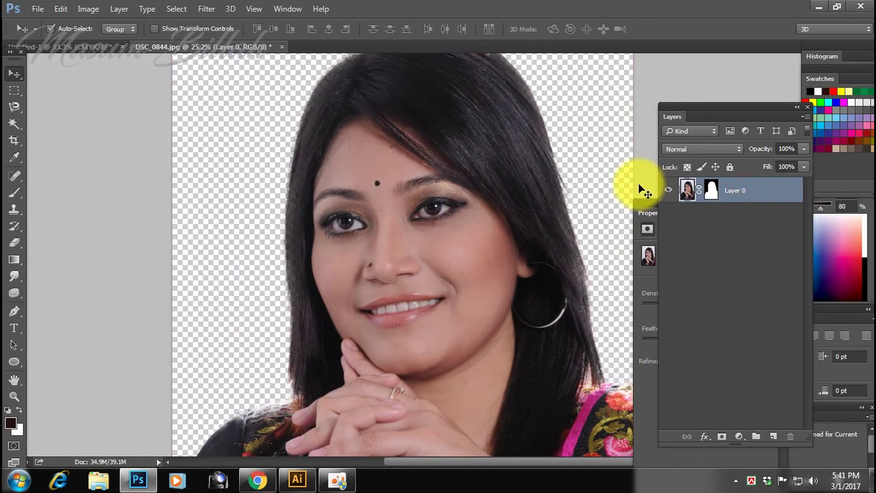
pyautogui.hotkey('ctrl', 'm')
pyautogui.moveTo(458, 71); pyautogui.dragTo(781, 96)
pyautogui.moveTo(719, 214); pyautogui.dragTo(713, 196)
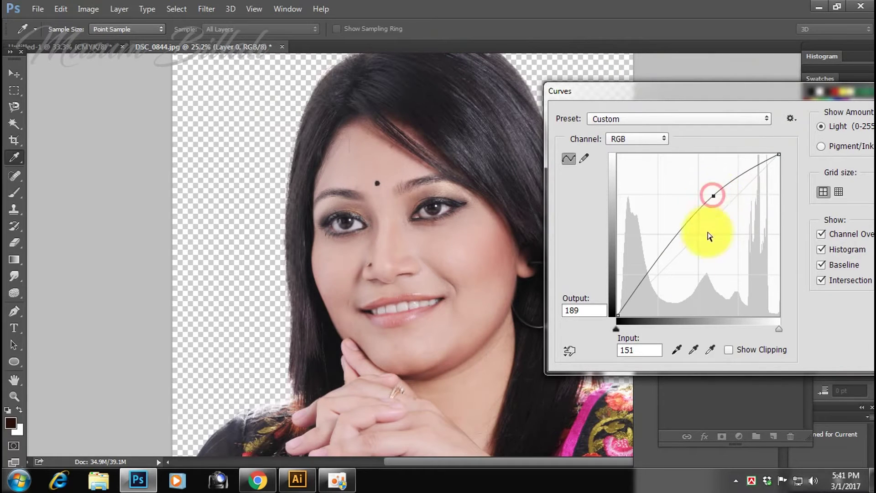
pyautogui.moveTo(763, 94); pyautogui.dragTo(651, 153)
pyautogui.press('Return')
pyautogui.press('v')
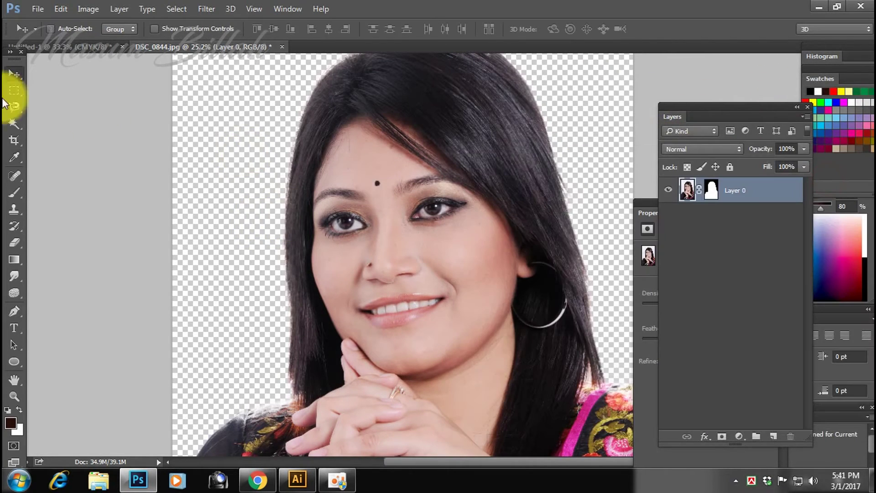
# Switch to the Quick Selection tool and bring up the Open dialog.
pyautogui.moveTo(16, 125); pyautogui.dragTo(63, 125)
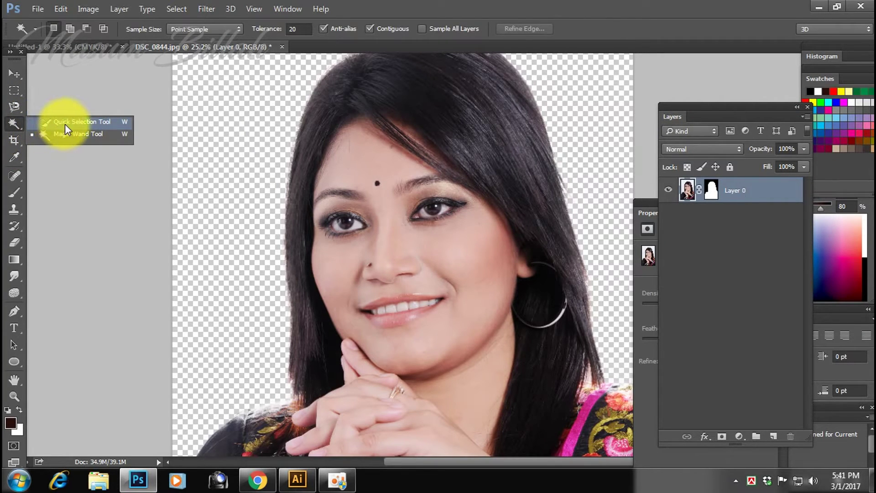
pyautogui.click(65, 125)
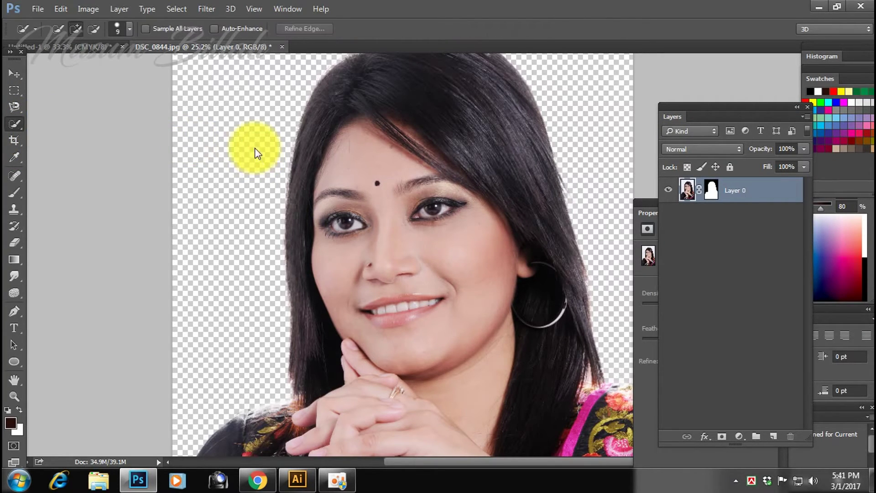
pyautogui.hotkey('ctrl', 'o')
# Browse past DSC_0693 to DSC_0916 and open DSC_0900 of the man in the yellow jacket.
pyautogui.click(238, 150)
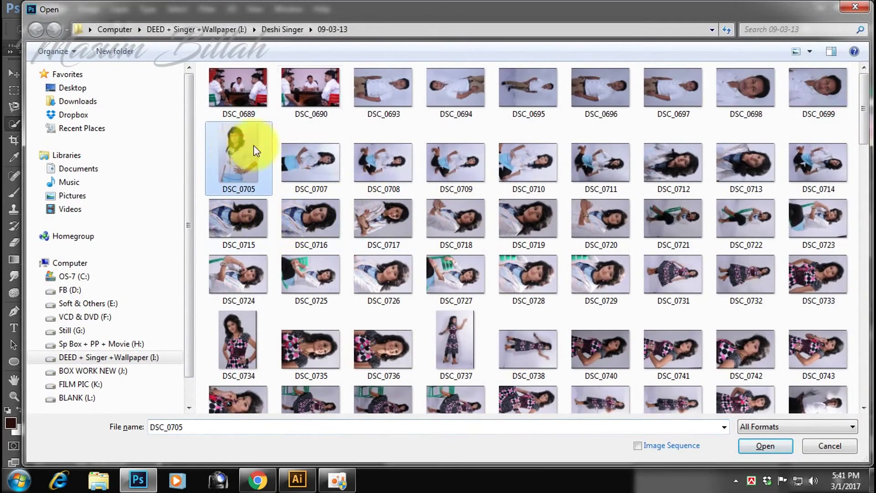
pyautogui.click(441, 76)
pyautogui.click(413, 93)
pyautogui.scroll(-5, 511, 289)
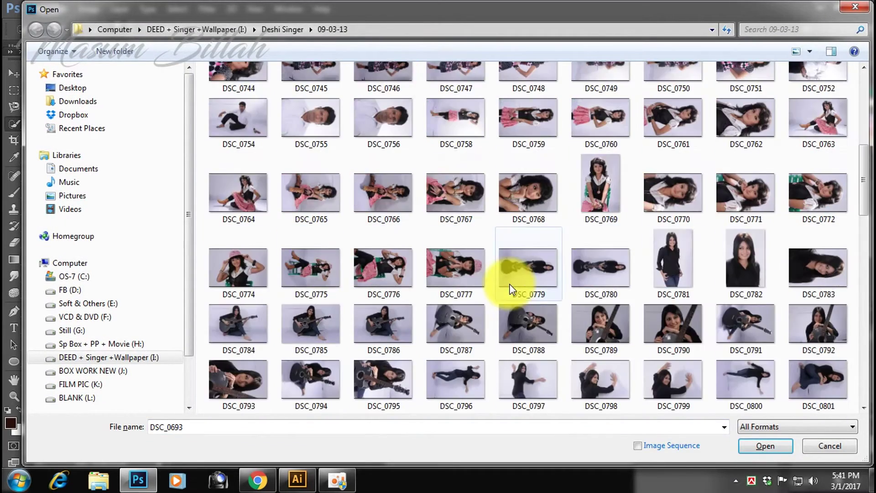
pyautogui.scroll(-5, 542, 318)
pyautogui.scroll(-5, 528, 322)
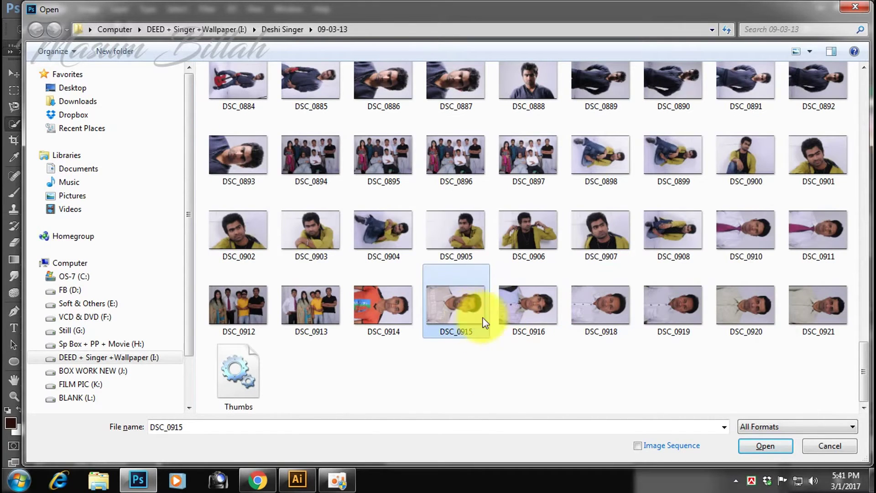
pyautogui.click(529, 314)
pyautogui.click(598, 237)
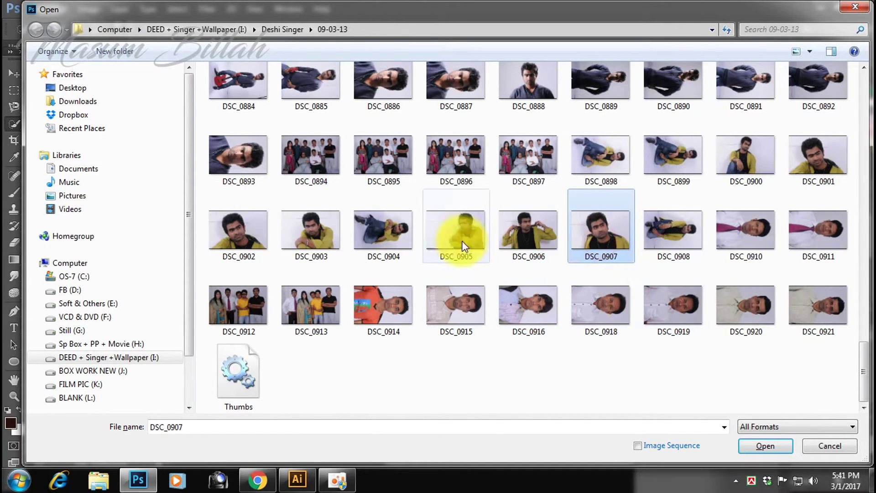
pyautogui.doubleClick(746, 160)
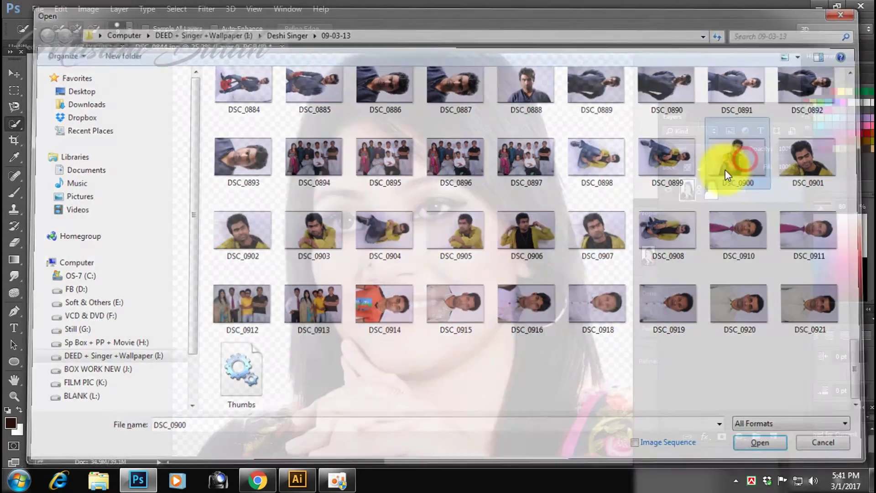
pyautogui.keyDown('ctrl'); pyautogui.click(488, 227); pyautogui.keyUp('ctrl')
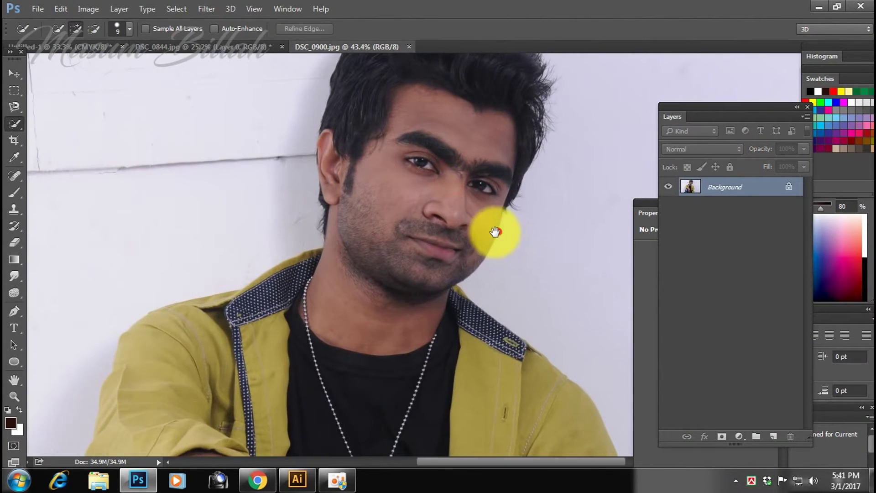
# Zoom into the man's face and quick-select the pale wall right of and above his hair.
pyautogui.keyDown('ctrl'); pyautogui.click(495, 231); pyautogui.keyUp('ctrl')
pyautogui.moveTo(415, 323); pyautogui.dragTo(403, 278)
pyautogui.keyDown('ctrl'); pyautogui.click(376, 331); pyautogui.keyUp('ctrl')
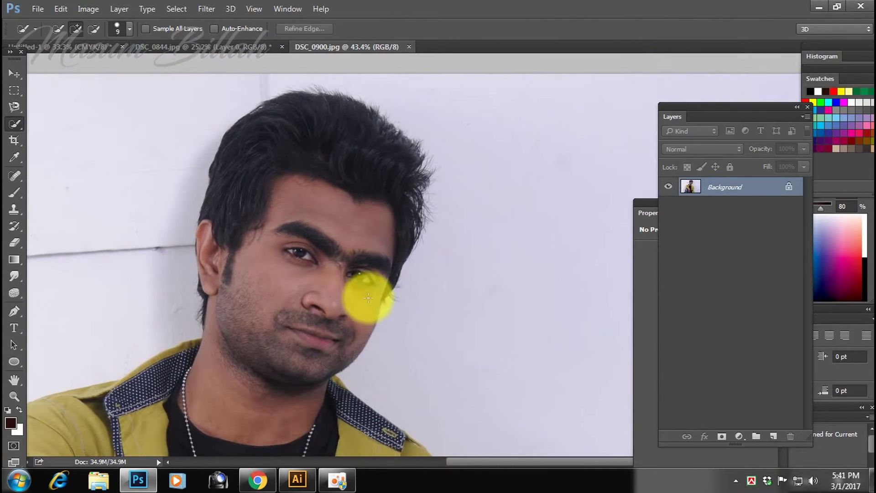
pyautogui.moveTo(332, 303); pyautogui.dragTo(329, 297)
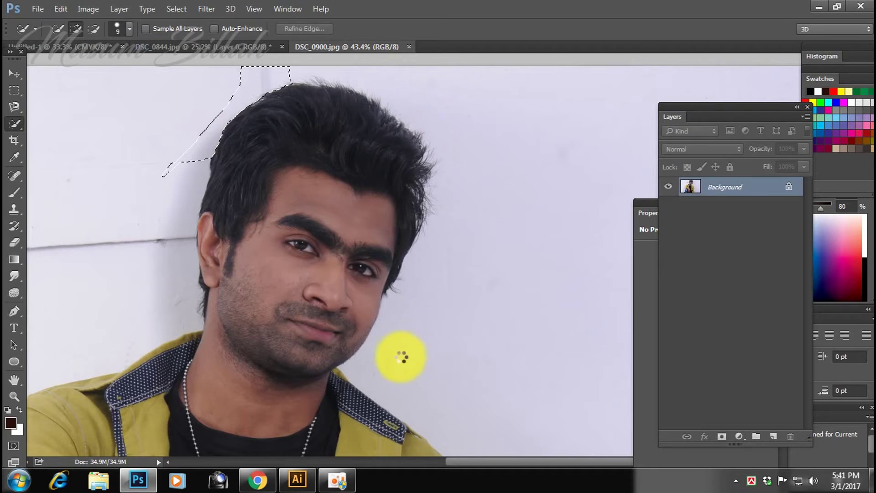
pyautogui.moveTo(426, 240); pyautogui.dragTo(442, 167)
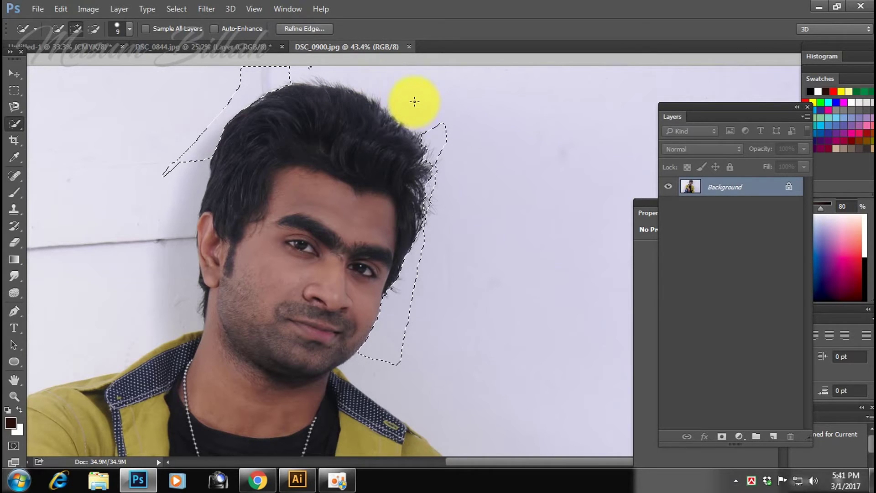
pyautogui.moveTo(337, 72)
pyautogui.mouseDown()
pyautogui.moveTo(378, 87)
pyautogui.moveTo(462, 153)
pyautogui.mouseUp()
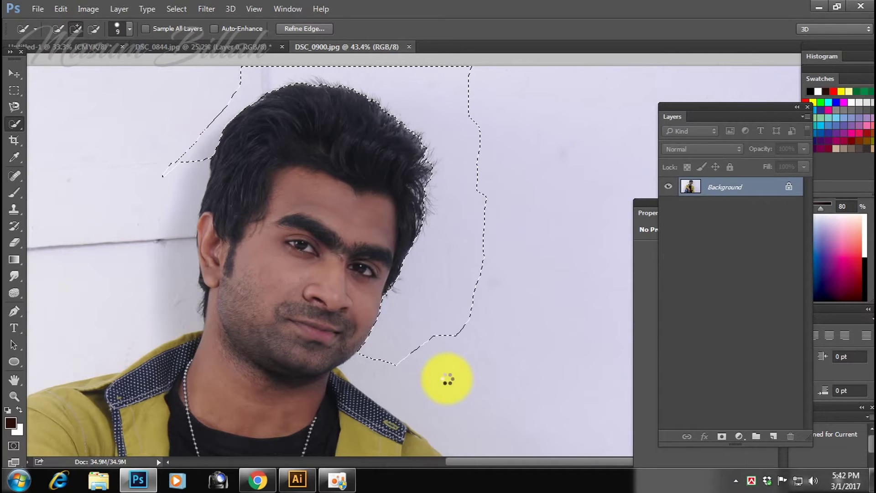
pyautogui.hotkey('ctrl', '0')
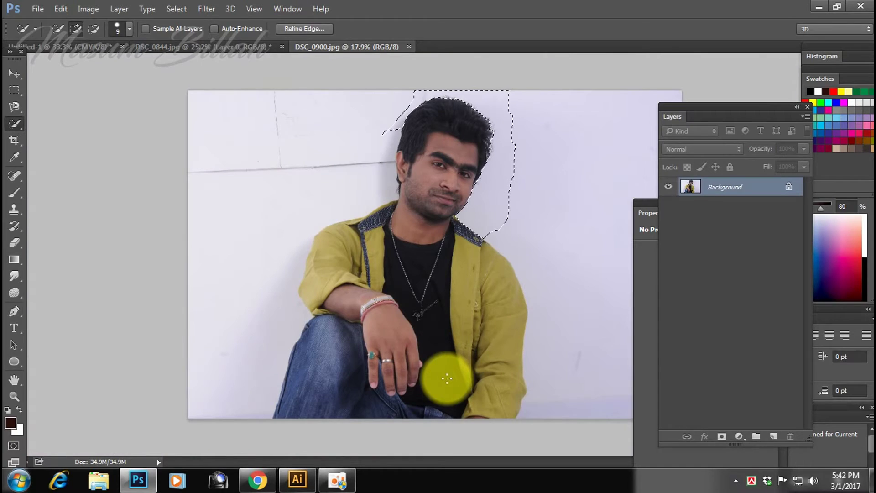
# In full-screen view, roughly extend the selection around the man's head and shoulders.
pyautogui.press('Tab')
pyautogui.click(262, 328)
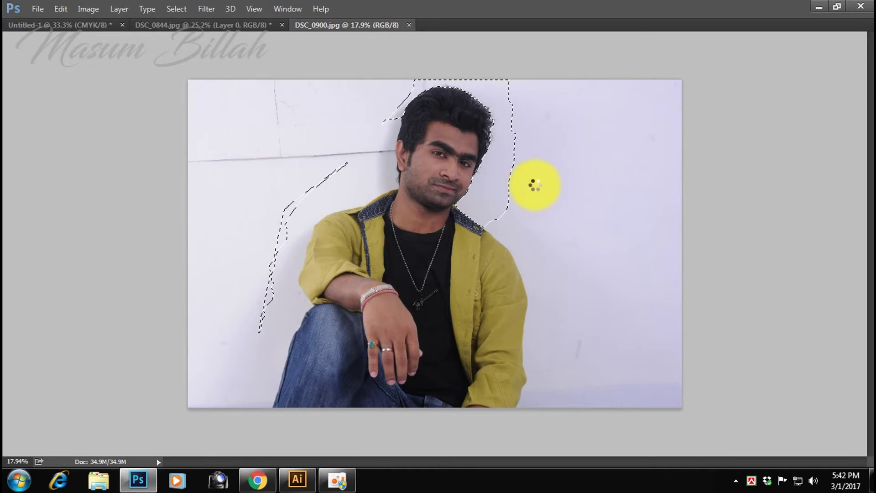
pyautogui.press('Tab')
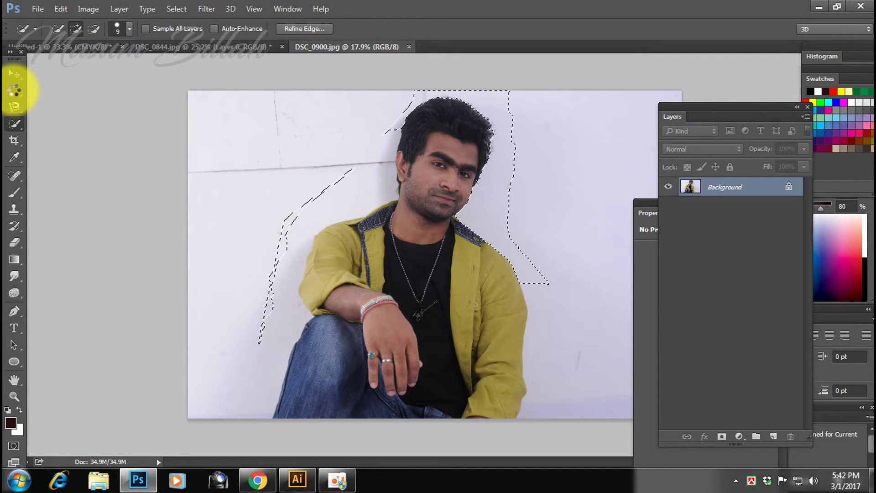
pyautogui.click(16, 89)
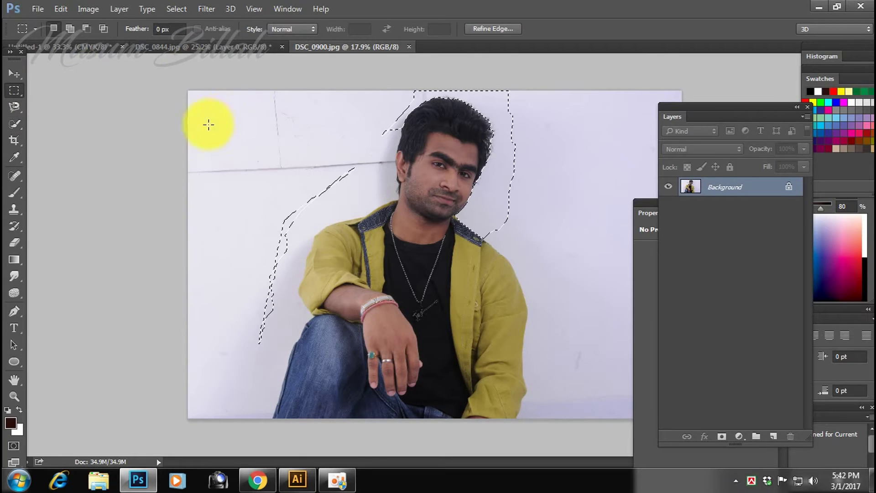
# Drop the rough selection and start a Quick Selection on the man's yellow jacket front.
pyautogui.click(326, 121)
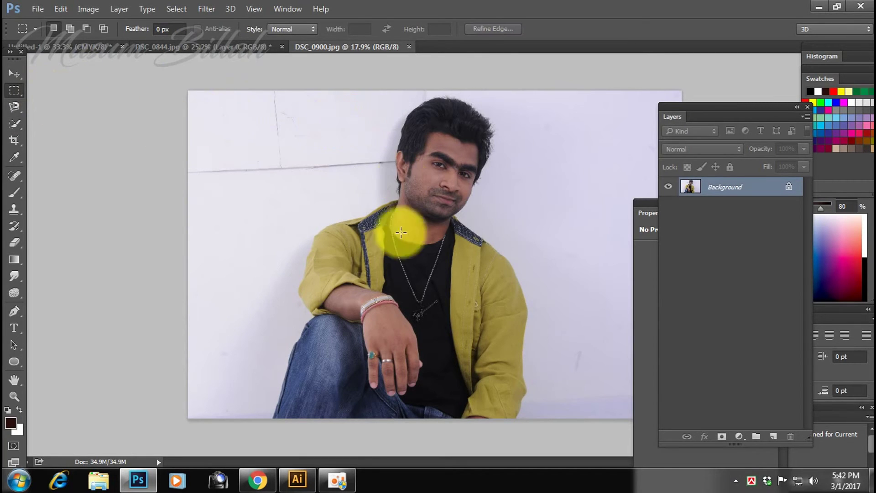
pyautogui.click(14, 123)
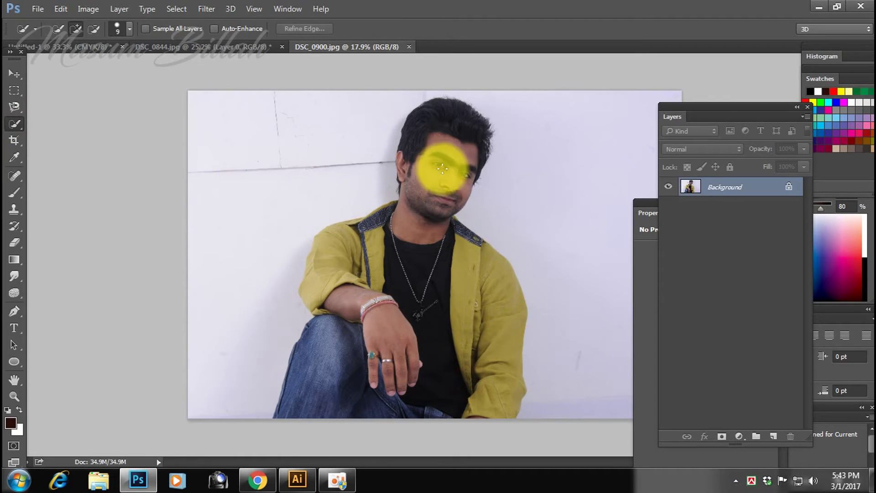
pyautogui.click(341, 275)
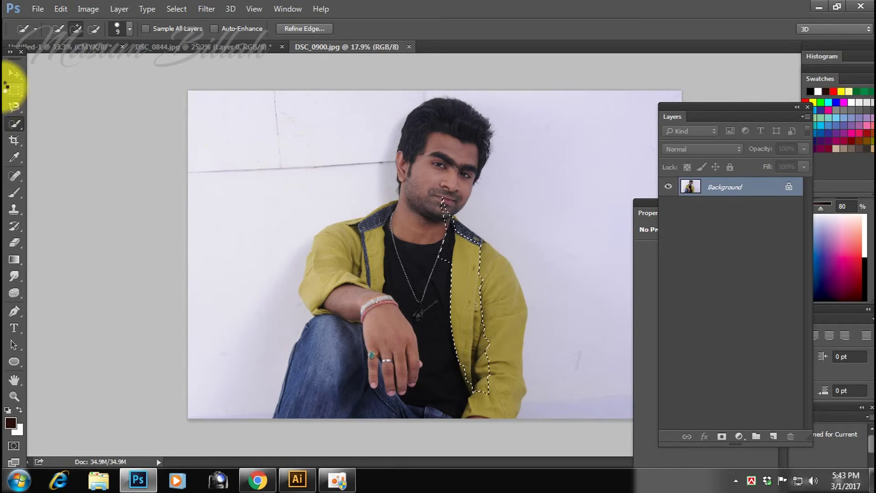
# Dismiss the crash notice and bring the DSC_0900 yellow-jacket photo back up, zoomed in.
pyautogui.click(518, 266)
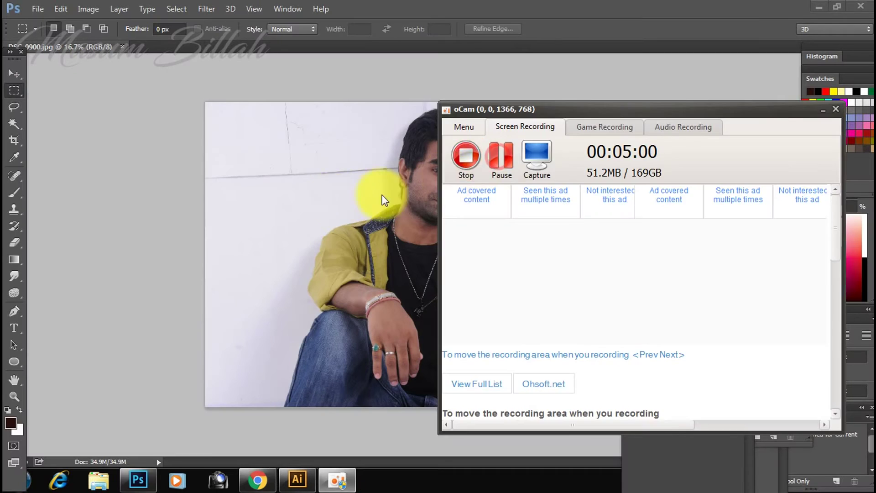
pyautogui.click(332, 198)
pyautogui.click(490, 177)
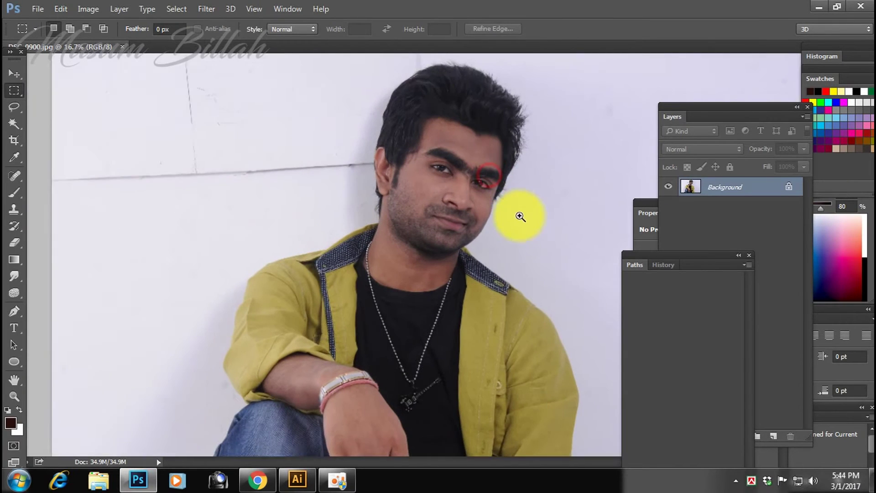
# Check Canvas Size and Image Size (4288 × 2848 px, 300 ppi), cancelling both unchanged.
pyautogui.click(90, 7)
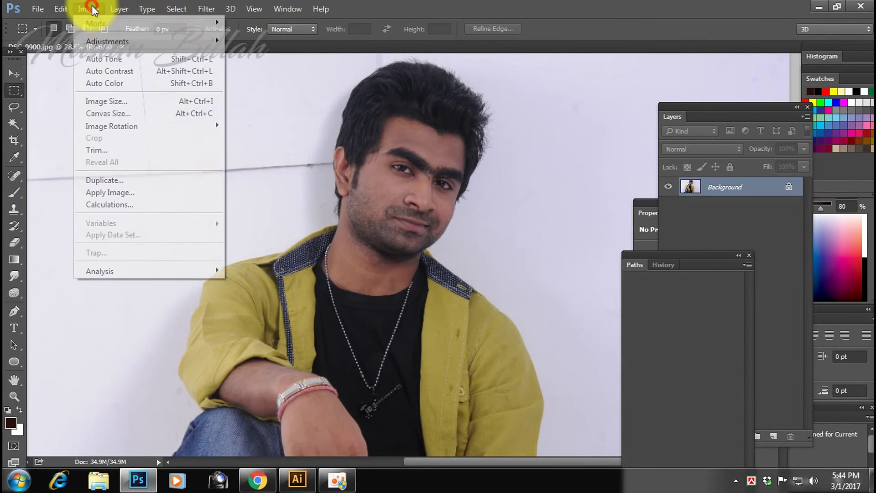
pyautogui.click(122, 115)
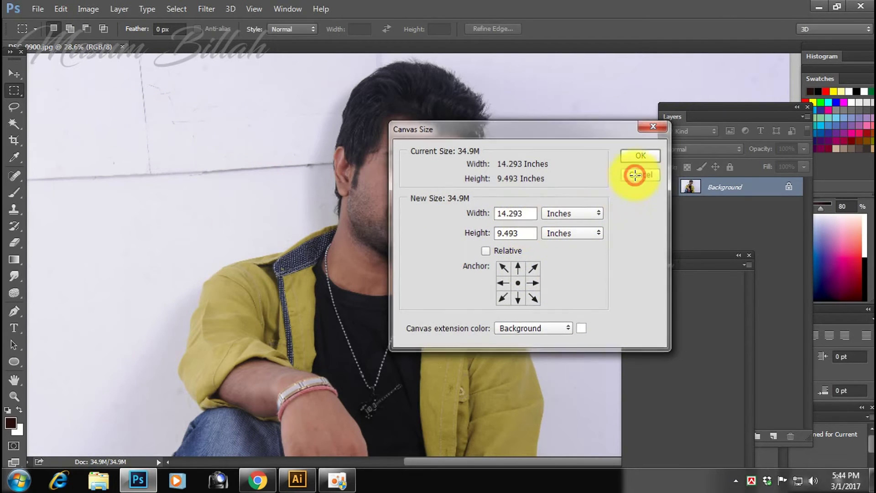
pyautogui.click(636, 157)
pyautogui.hotkey('ctrl', 'alt', 'i')
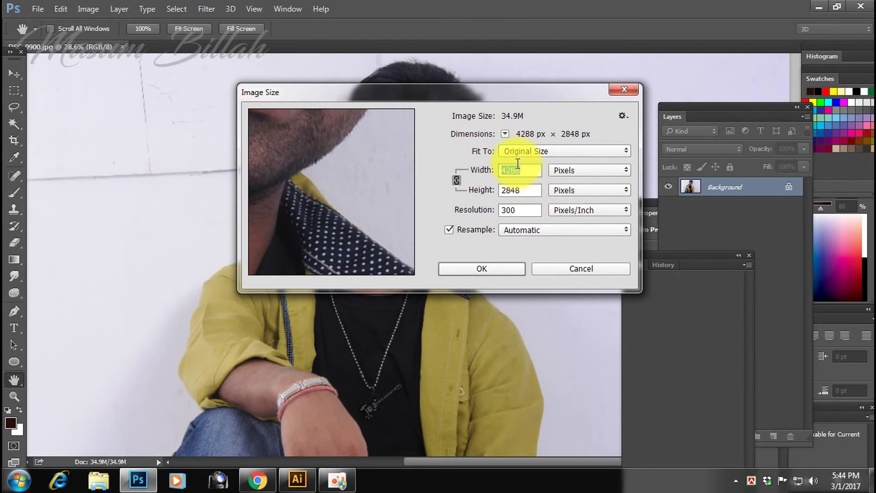
pyautogui.press('Escape')
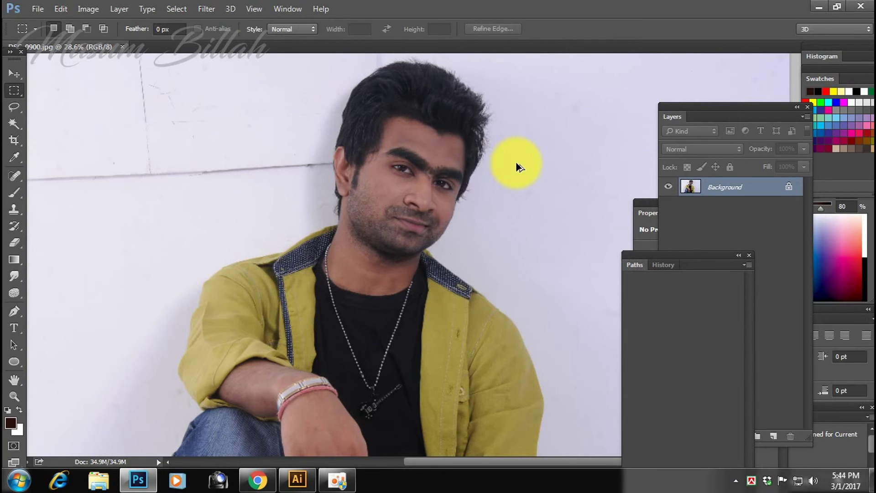
# Resize the photo to 7 inches wide at 72 pixels/inch in Image Size.
pyautogui.click(119, 6)
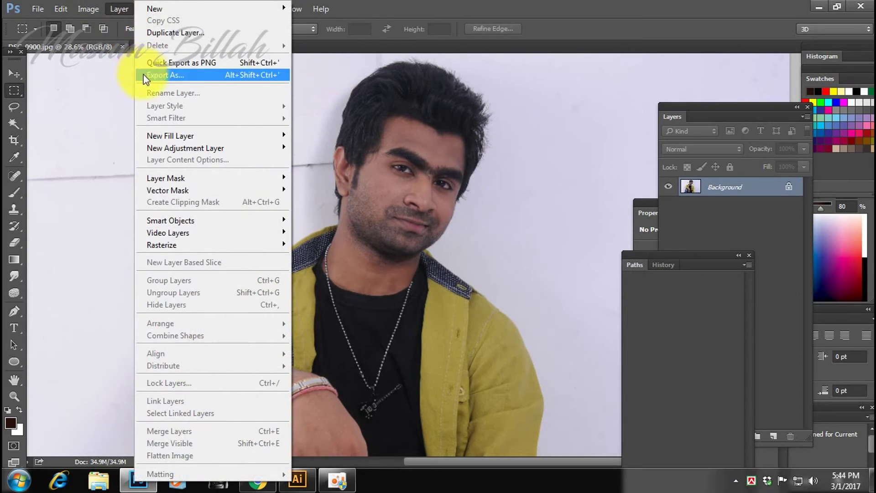
pyautogui.moveTo(88, 9)
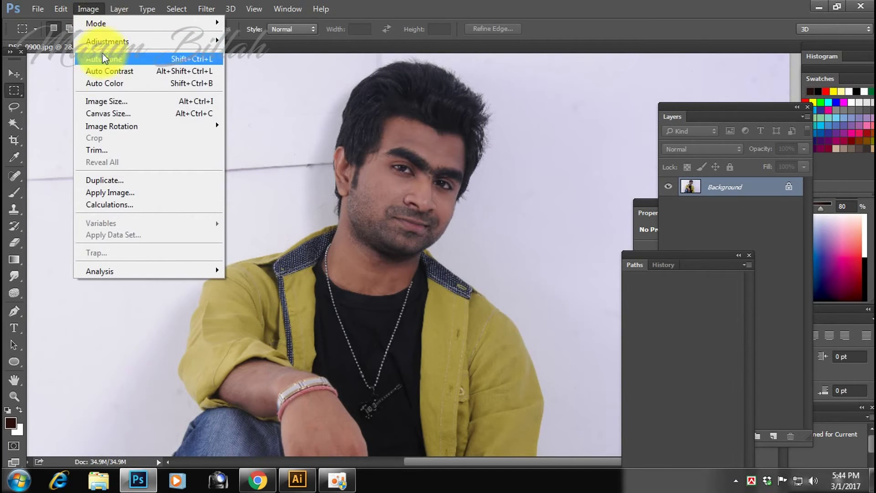
pyautogui.click(111, 101)
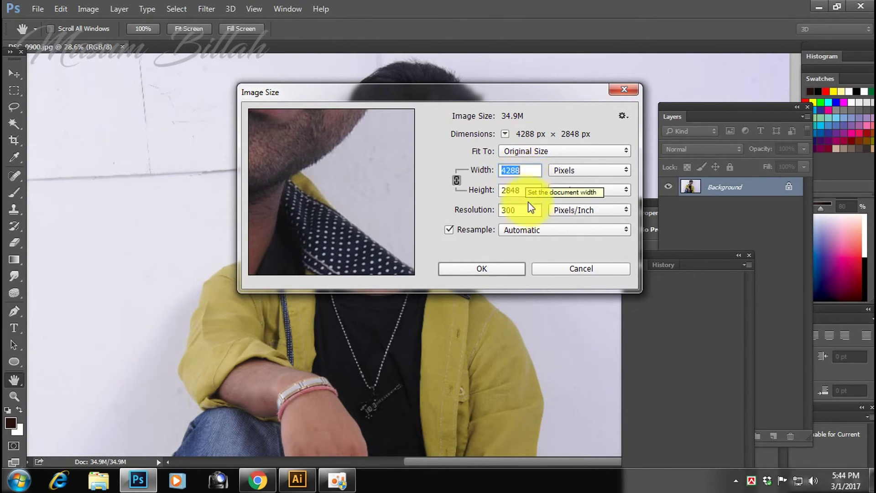
pyautogui.click(568, 170)
pyautogui.click(574, 200)
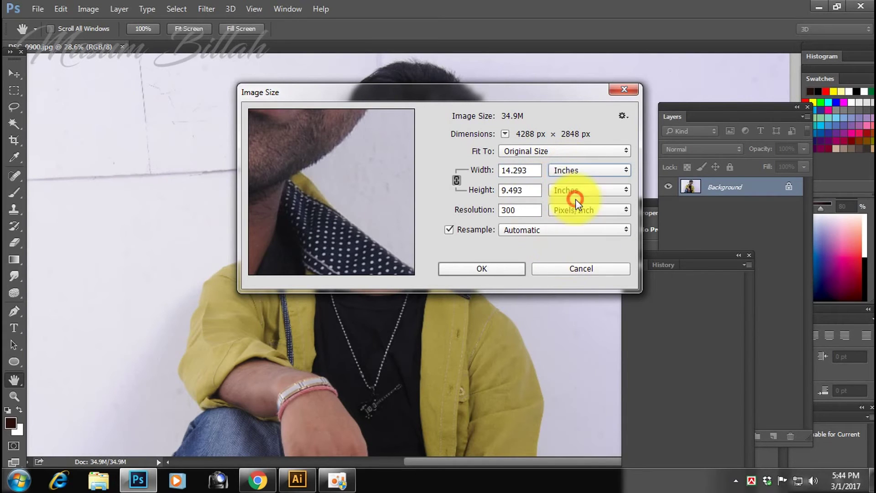
pyautogui.doubleClick(519, 210)
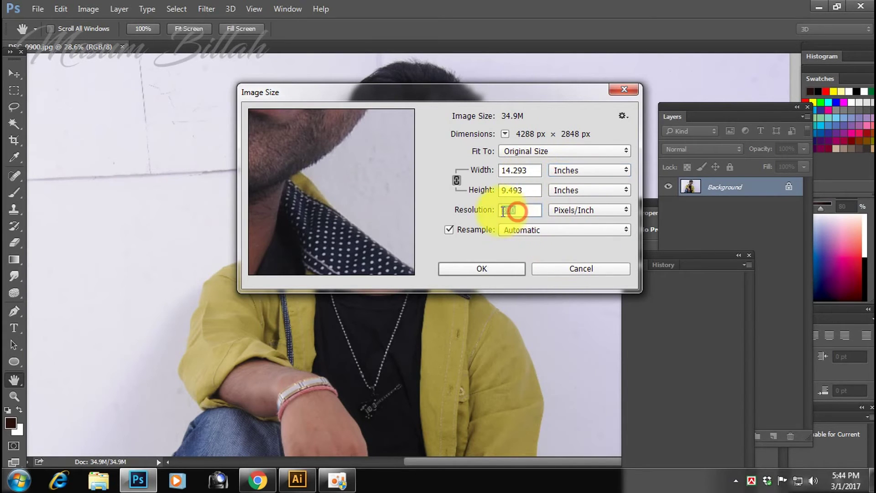
pyautogui.doubleClick(532, 169)
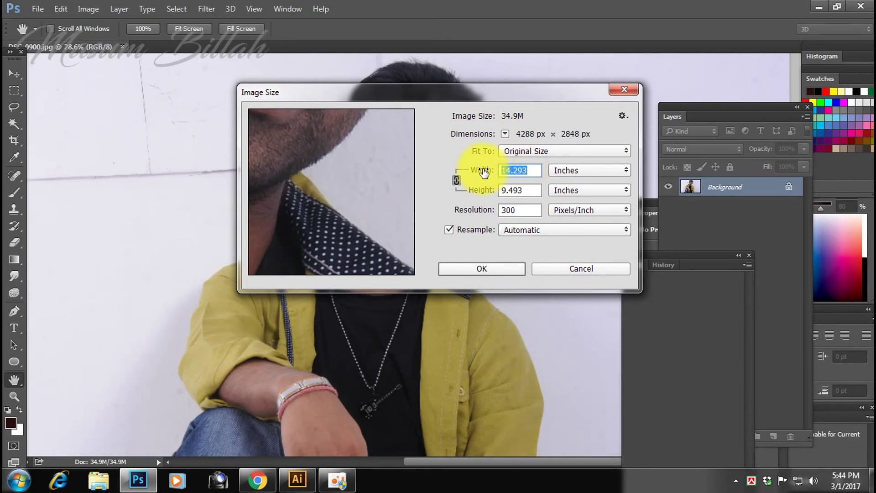
pyautogui.write('7')
pyautogui.doubleClick(520, 210)
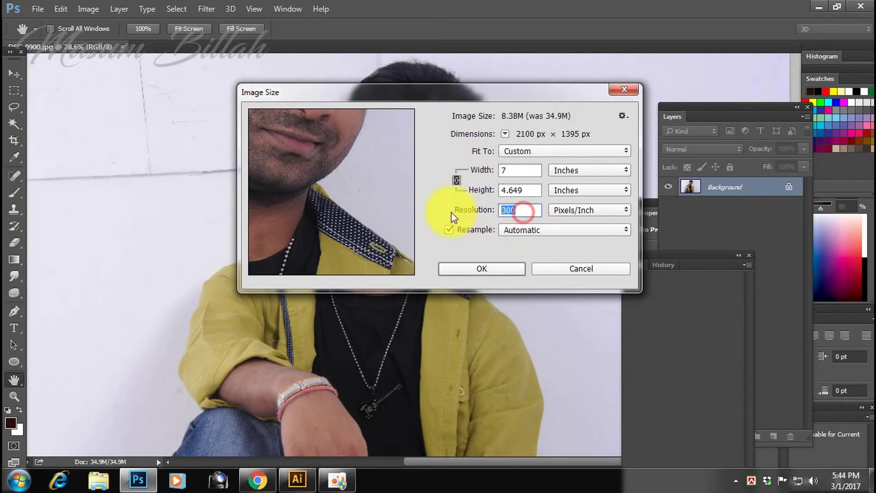
pyautogui.write('72')
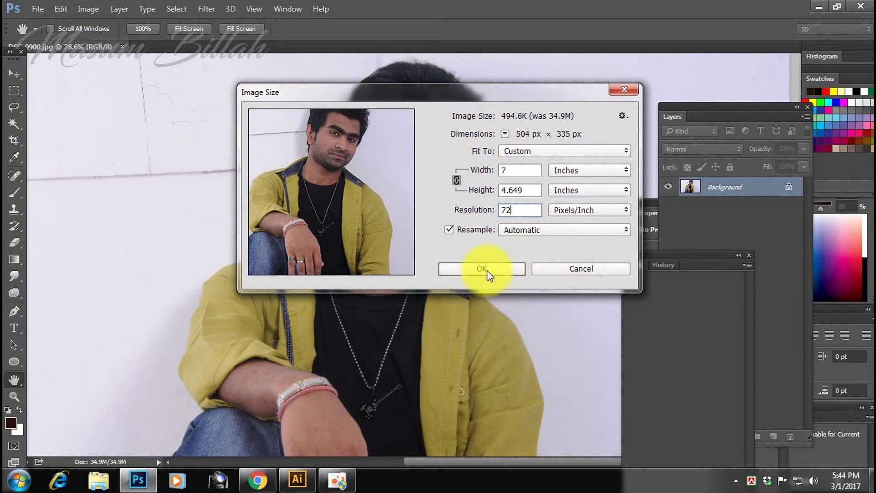
pyautogui.click(482, 269)
pyautogui.press('m')
# Inspect the 72 ppi result, undo that resize, and fit the photo in view.
pyautogui.hotkey('ctrl', '+')
pyautogui.hotkey('ctrl', '+')
pyautogui.hotkey('ctrl', '+')
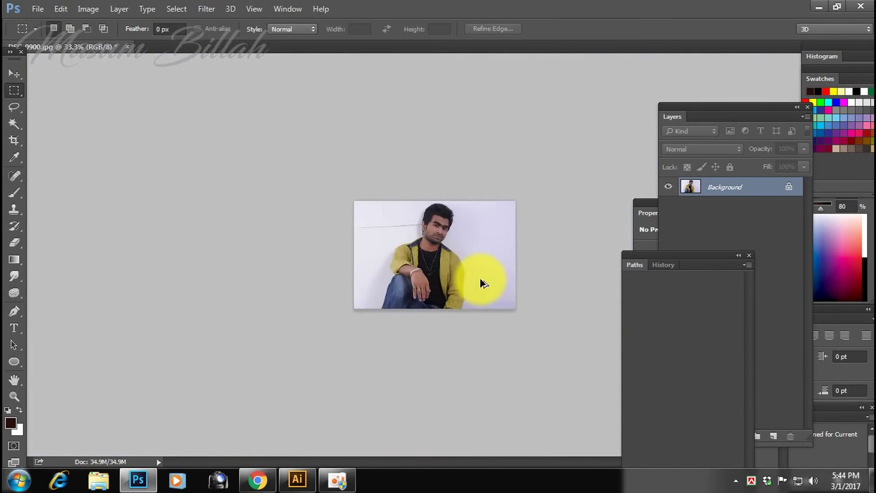
pyautogui.hotkey('ctrl', '+')
pyautogui.hotkey('ctrl', '+')
pyautogui.hotkey('ctrl', '+')
pyautogui.hotkey('ctrl', '-')
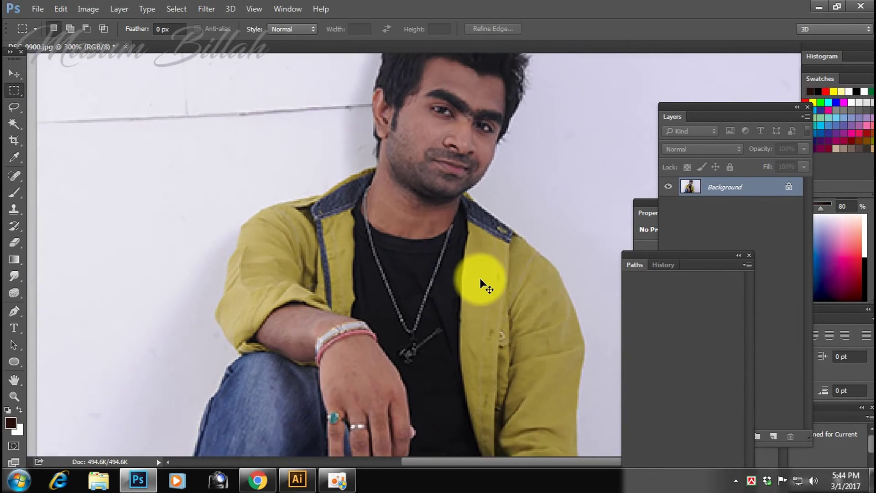
pyautogui.hotkey('ctrl', 'z')
pyautogui.hotkey('ctrl', '0')
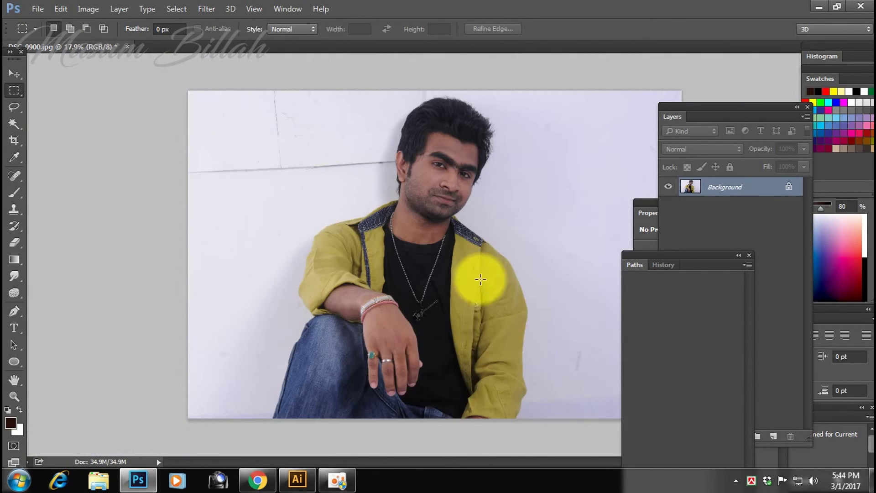
# Resize to 7 inches wide at 300 ppi (2100 × 1395 px) and inspect the man's face.
pyautogui.click(88, 9)
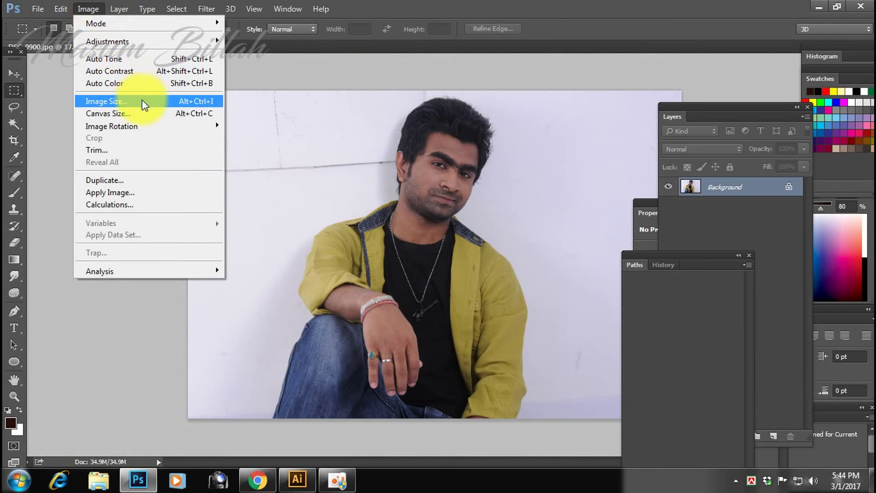
pyautogui.click(142, 100)
pyautogui.write('7')
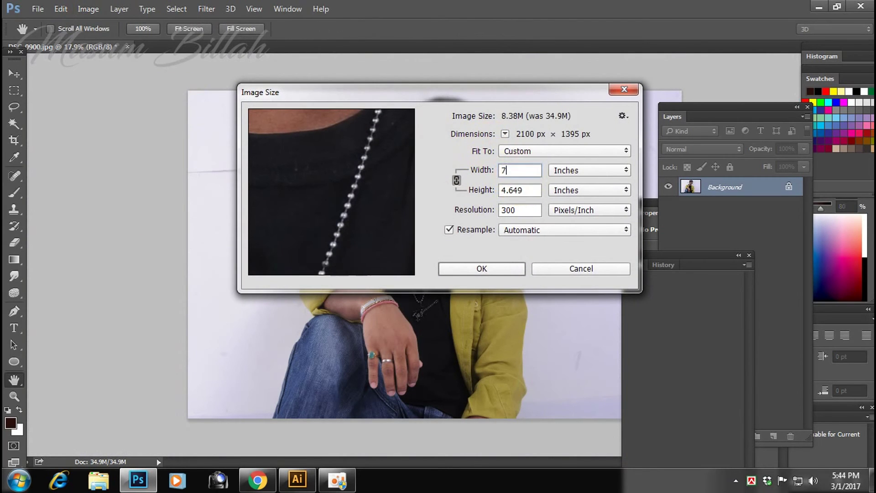
pyautogui.press('Return')
pyautogui.press('m')
pyautogui.hotkey('ctrl', '1')
pyautogui.moveTo(521, 177); pyautogui.dragTo(417, 348)
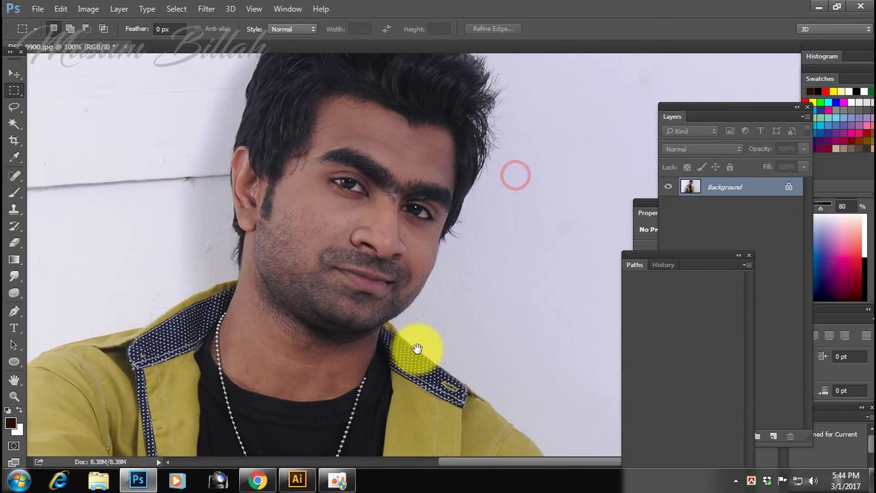
pyautogui.hotkey('ctrl', '-')
pyautogui.hotkey('ctrl', '-')
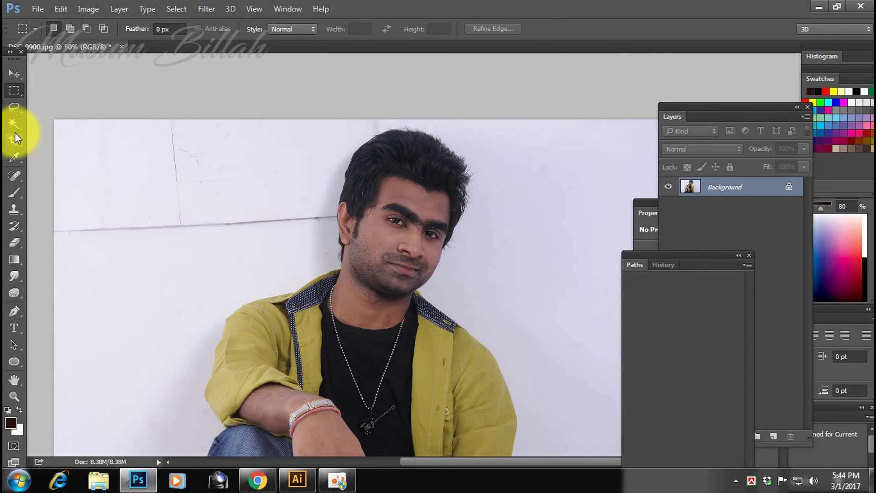
# Switch to the Quick Selection Tool with a brush size of 30.
pyautogui.moveTo(14, 126); pyautogui.dragTo(53, 126)
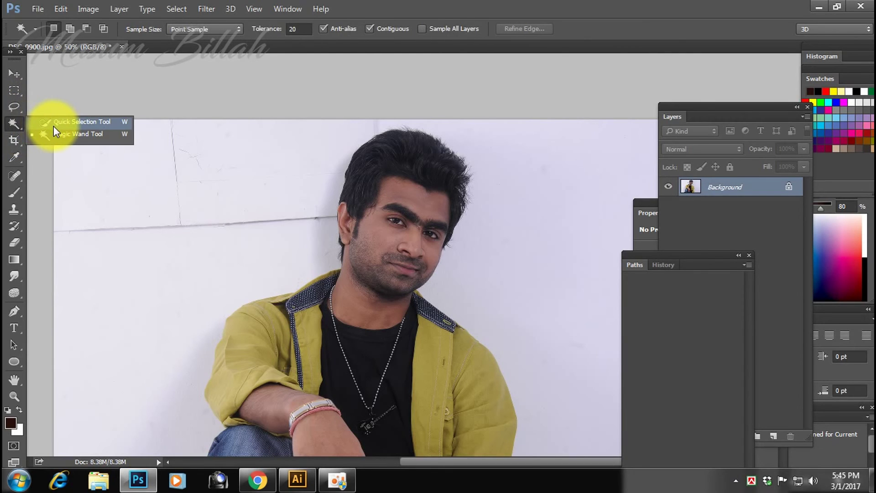
pyautogui.click(58, 126)
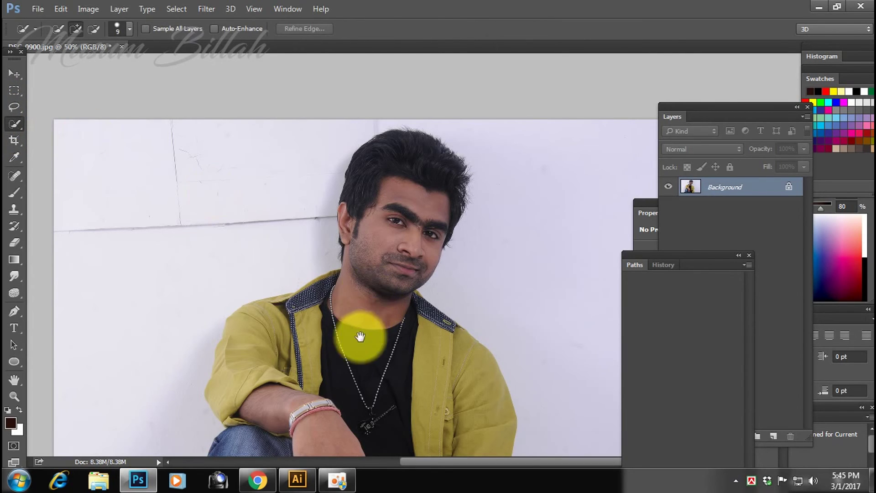
pyautogui.moveTo(359, 336); pyautogui.dragTo(357, 243)
pyautogui.press(']')
pyautogui.press(']')
pyautogui.press(']')
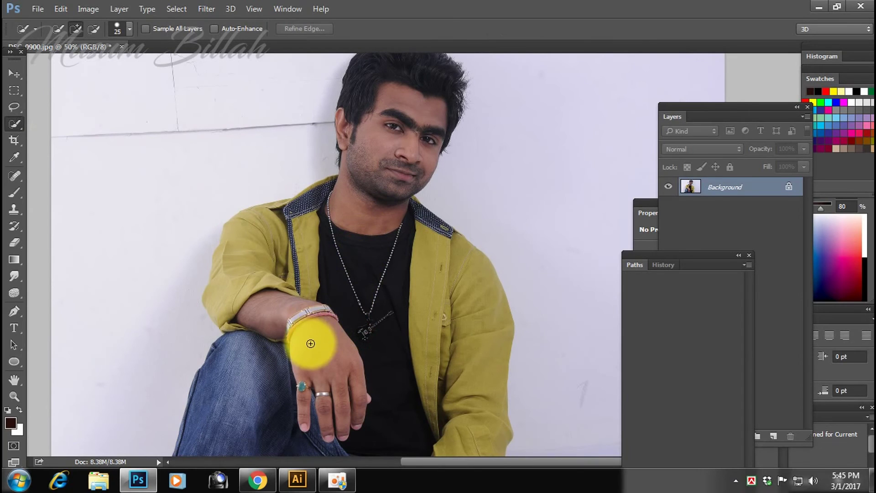
# Paint a selection from the man's jeans up his leg to the jacket sleeve.
pyautogui.moveTo(246, 395); pyautogui.dragTo(262, 362)
pyautogui.click(201, 428)
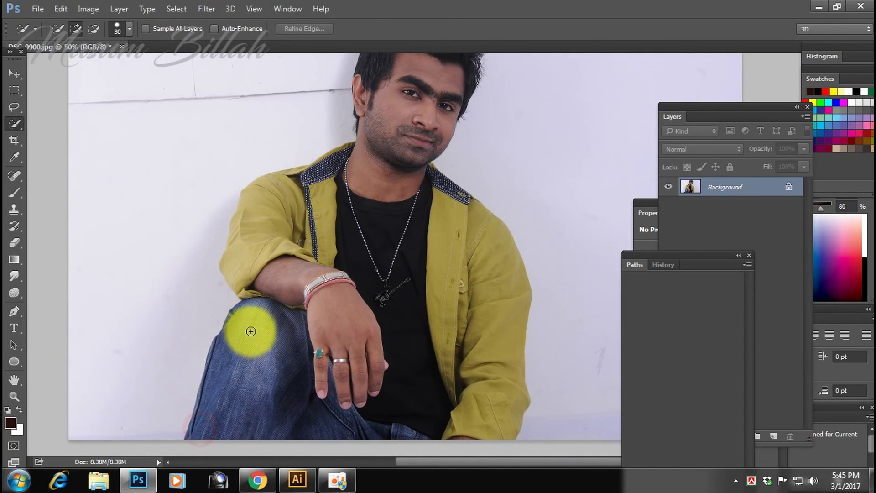
pyautogui.moveTo(259, 314)
pyautogui.mouseDown()
pyautogui.moveTo(257, 240)
pyautogui.moveTo(237, 268)
pyautogui.moveTo(235, 243)
pyautogui.moveTo(252, 203)
pyautogui.moveTo(384, 144)
pyautogui.moveTo(401, 133)
pyautogui.moveTo(410, 102)
pyautogui.moveTo(384, 164)
pyautogui.moveTo(407, 157)
pyautogui.moveTo(498, 260)
pyautogui.moveTo(499, 313)
pyautogui.moveTo(474, 434)
pyautogui.moveTo(434, 268)
pyautogui.moveTo(440, 221)
pyautogui.moveTo(424, 418)
pyautogui.moveTo(381, 185)
pyautogui.moveTo(313, 342)
pyautogui.moveTo(319, 190)
pyautogui.moveTo(297, 331)
pyautogui.moveTo(273, 406)
pyautogui.moveTo(258, 427)
pyautogui.moveTo(328, 197)
pyautogui.moveTo(268, 399)
pyautogui.moveTo(280, 344)
pyautogui.moveTo(255, 404)
pyautogui.mouseUp()
pyautogui.scroll(3, 356, 221)
# Zoom to 66% and add the man's shoulder and collar to the selection.
pyautogui.scroll(3, 325, 338)
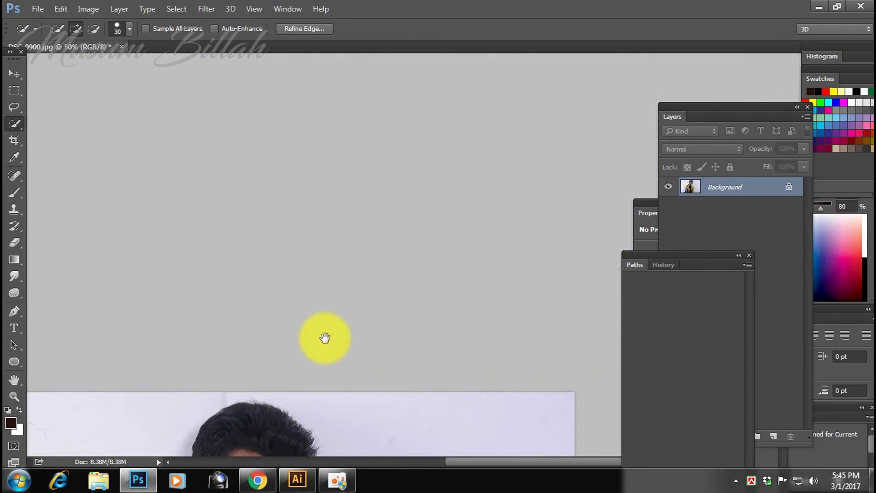
pyautogui.scroll(-5, 346, 164)
pyautogui.scroll(-1, 309, 239)
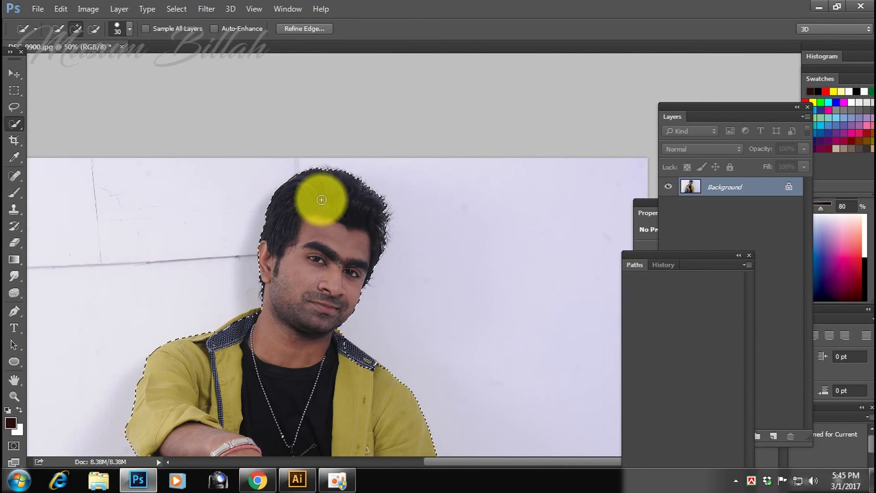
pyautogui.scroll(1, 322, 200)
pyautogui.scroll(-1, 328, 242)
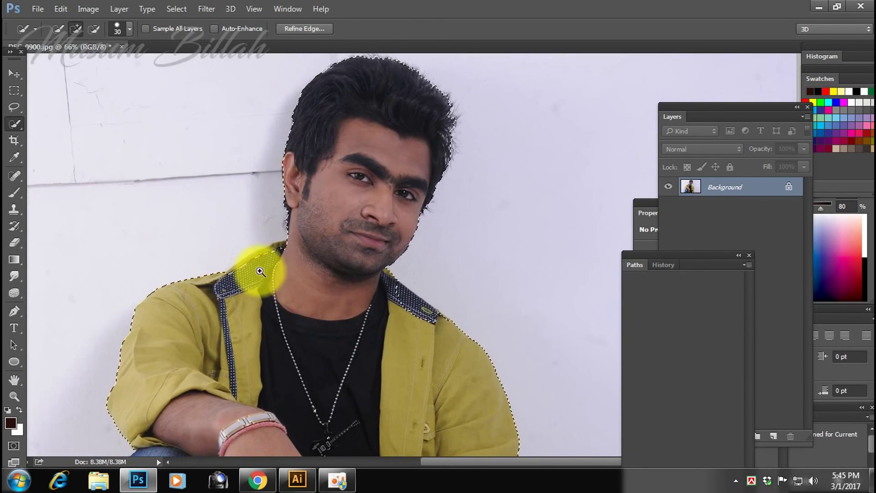
pyautogui.moveTo(227, 272)
pyautogui.mouseDown()
pyautogui.moveTo(257, 253)
pyautogui.moveTo(333, 313)
pyautogui.moveTo(401, 274)
pyautogui.moveTo(432, 314)
pyautogui.mouseUp()
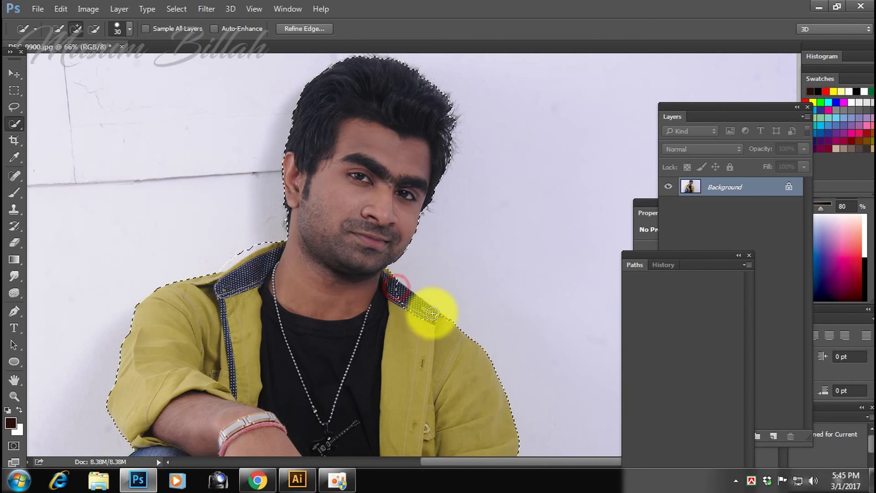
# Extend the selection along the left edge of the jeans, then zoom back in.
pyautogui.scroll(-3, 371, 225)
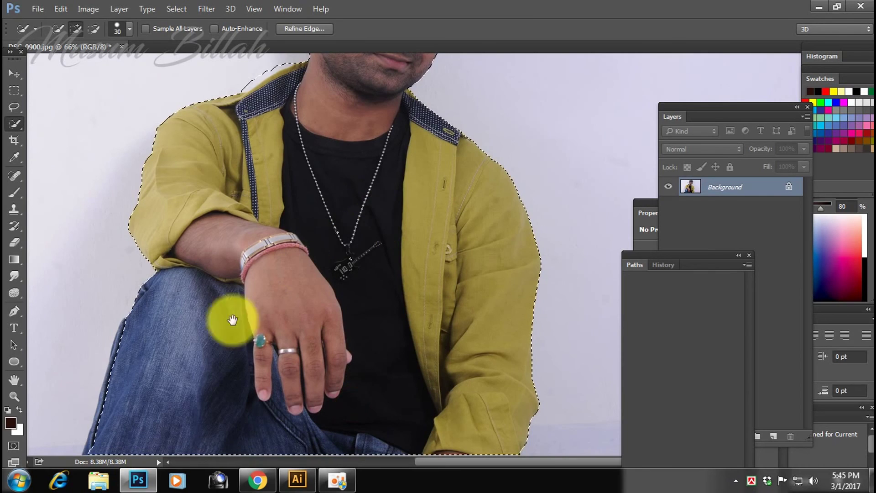
pyautogui.scroll(-2, 143, 321)
pyautogui.moveTo(129, 356); pyautogui.dragTo(137, 319)
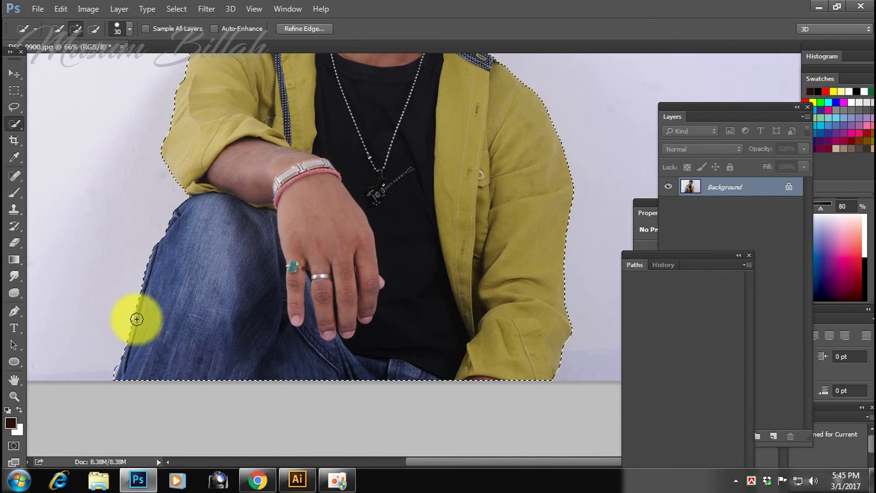
pyautogui.scroll(3, 229, 317)
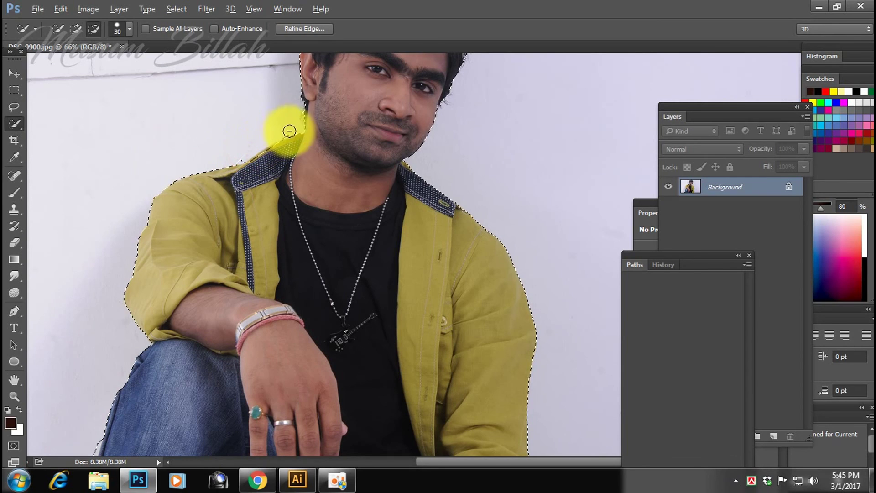
pyautogui.scroll(2, 349, 233)
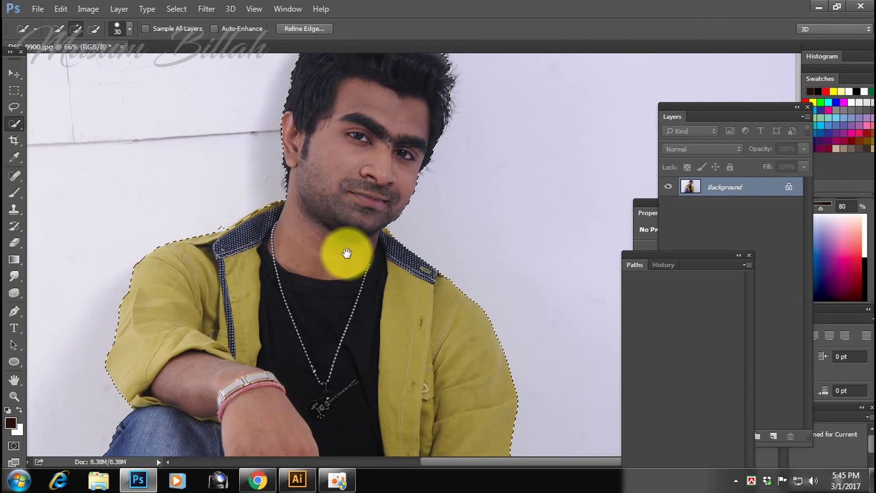
pyautogui.scroll(3, 329, 269)
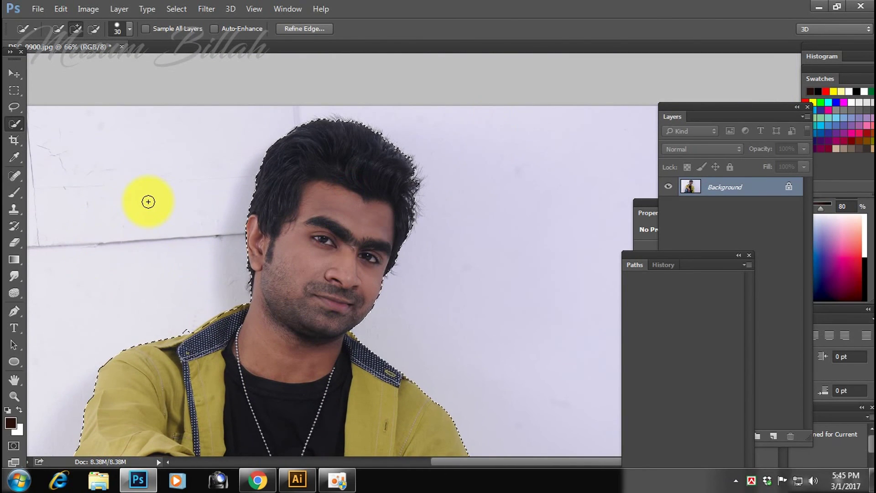
# Feather the selection 1 px and refine edges over the hair, cheek, ear and shoulders.
pyautogui.hotkey('shift', 'F6')
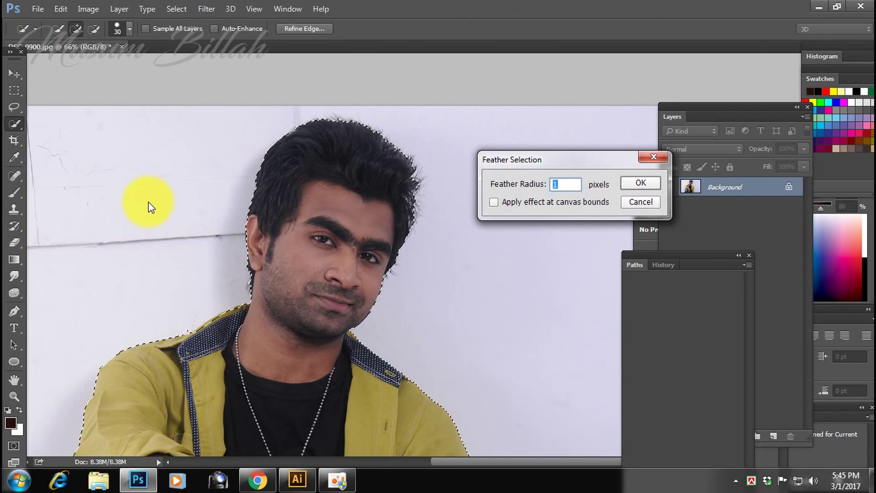
pyautogui.press('Return')
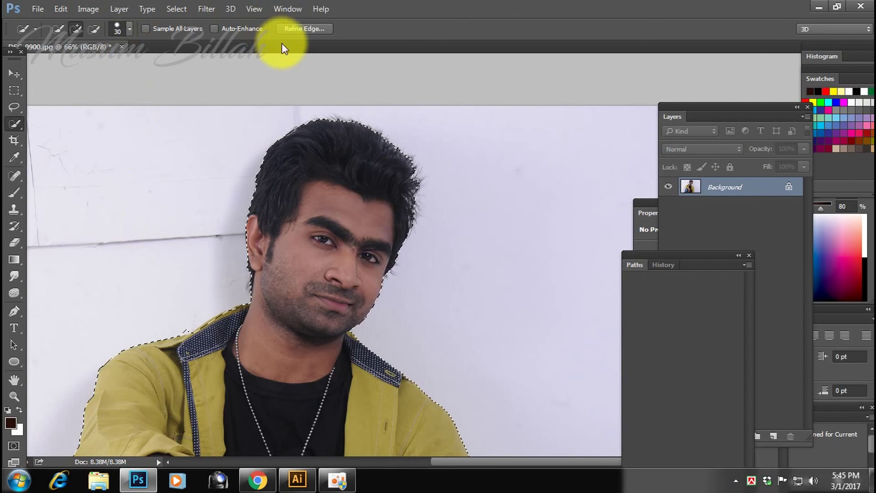
pyautogui.click(297, 28)
pyautogui.moveTo(247, 218); pyautogui.dragTo(412, 171)
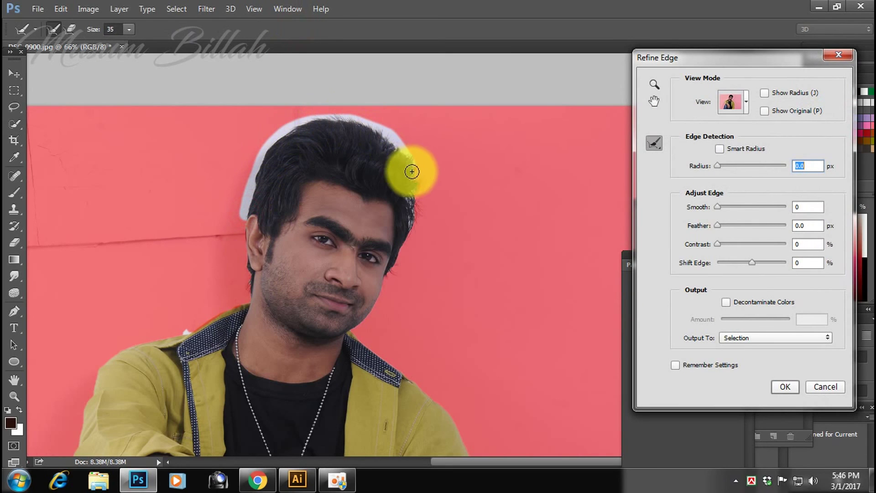
pyautogui.moveTo(413, 172); pyautogui.dragTo(391, 274)
pyautogui.moveTo(244, 270); pyautogui.dragTo(188, 328)
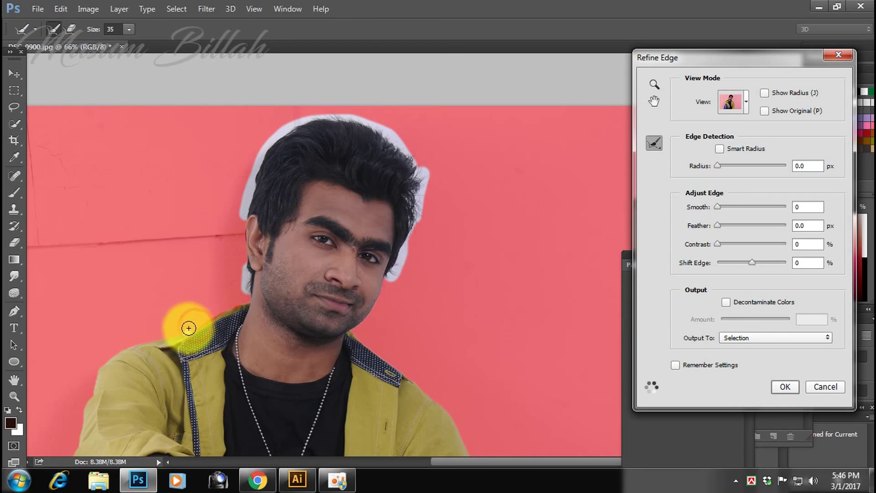
pyautogui.moveTo(189, 329); pyautogui.dragTo(357, 329)
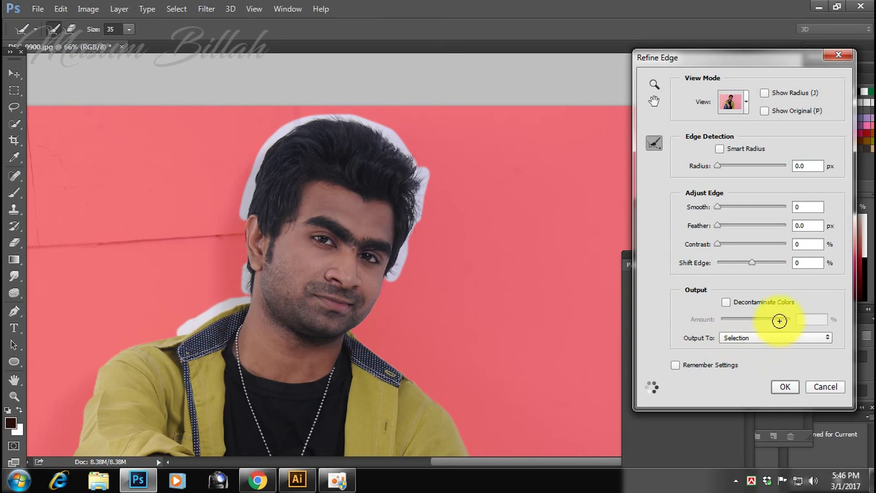
# Output the refined selection as a layer mask on Layer 0.
pyautogui.click(770, 338)
pyautogui.click(758, 356)
pyautogui.click(785, 385)
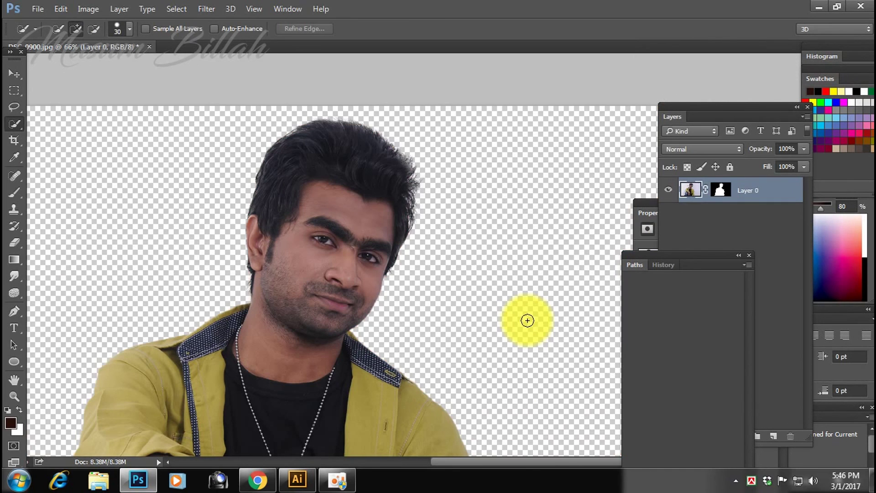
# On Layer 0, apply Curves raising input 122 to 181 with the black point at 7.
pyautogui.moveTo(473, 317); pyautogui.dragTo(456, 312)
pyautogui.click(762, 191)
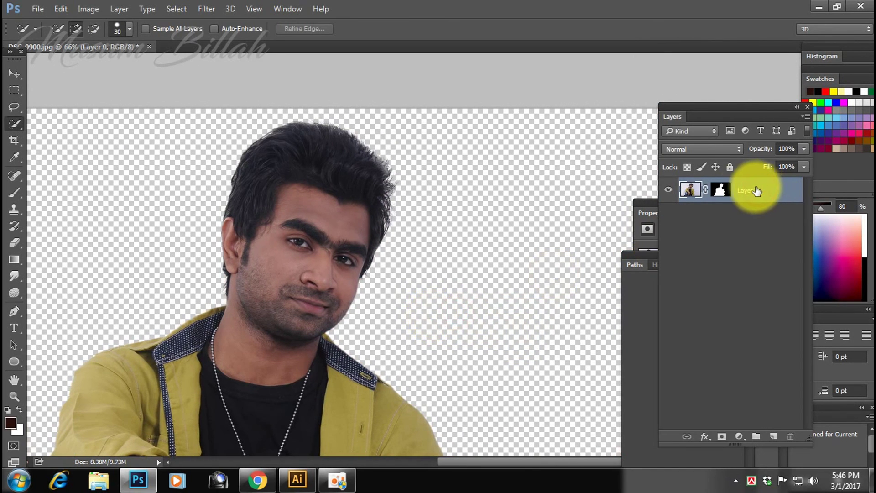
pyautogui.hotkey('ctrl', 'm')
pyautogui.moveTo(374, 67); pyautogui.dragTo(673, 106)
pyautogui.click(672, 213)
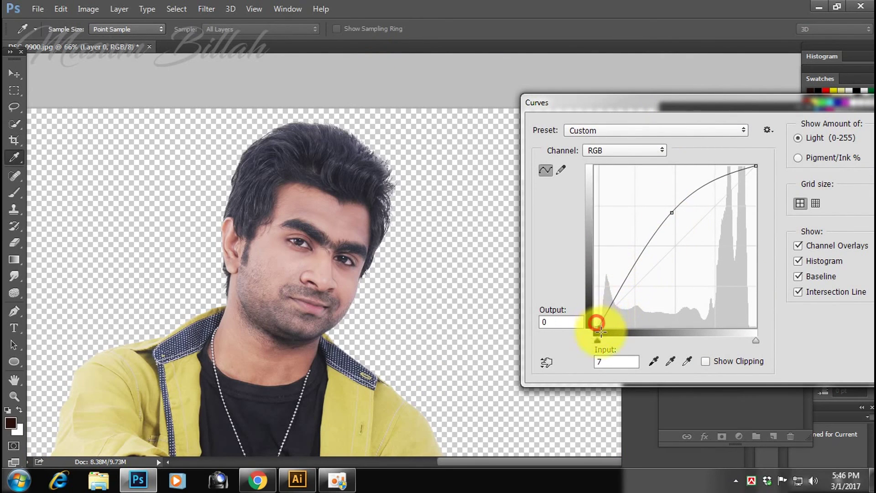
pyautogui.moveTo(600, 332); pyautogui.dragTo(601, 333)
pyautogui.press('Return')
pyautogui.press('v')
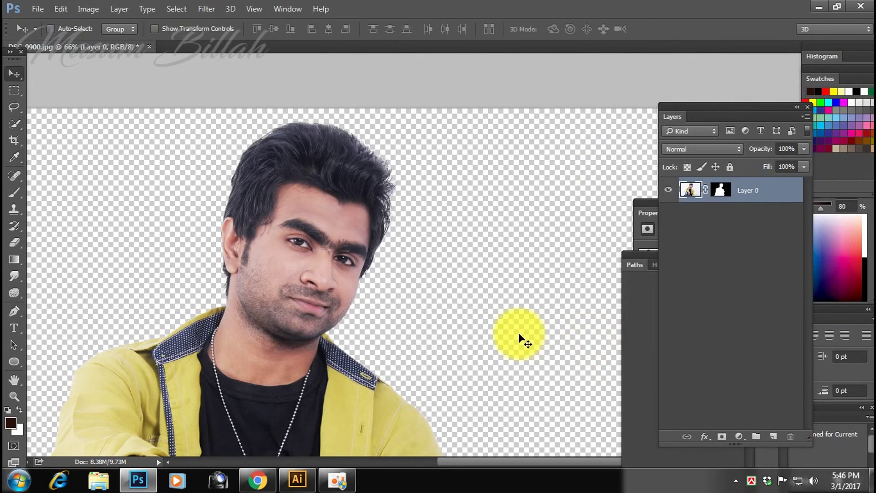